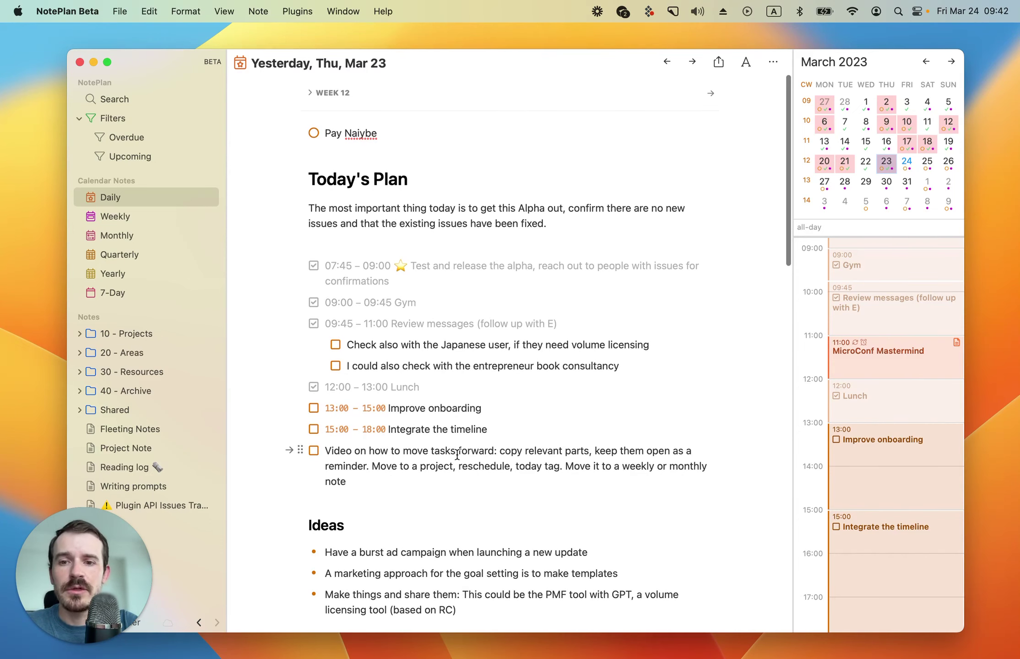
# Mark the open payment task above Today's Plan in the March 23 note as complete
pyautogui.scroll(-1, 503, 501)
pyautogui.scroll(1, 504, 502)
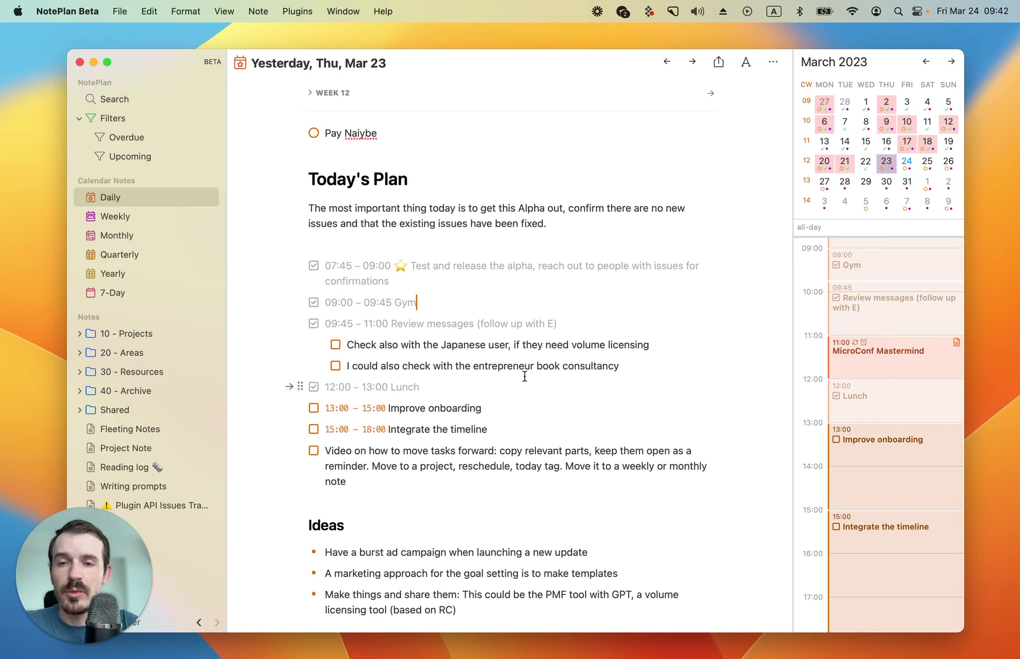
pyautogui.click(405, 138)
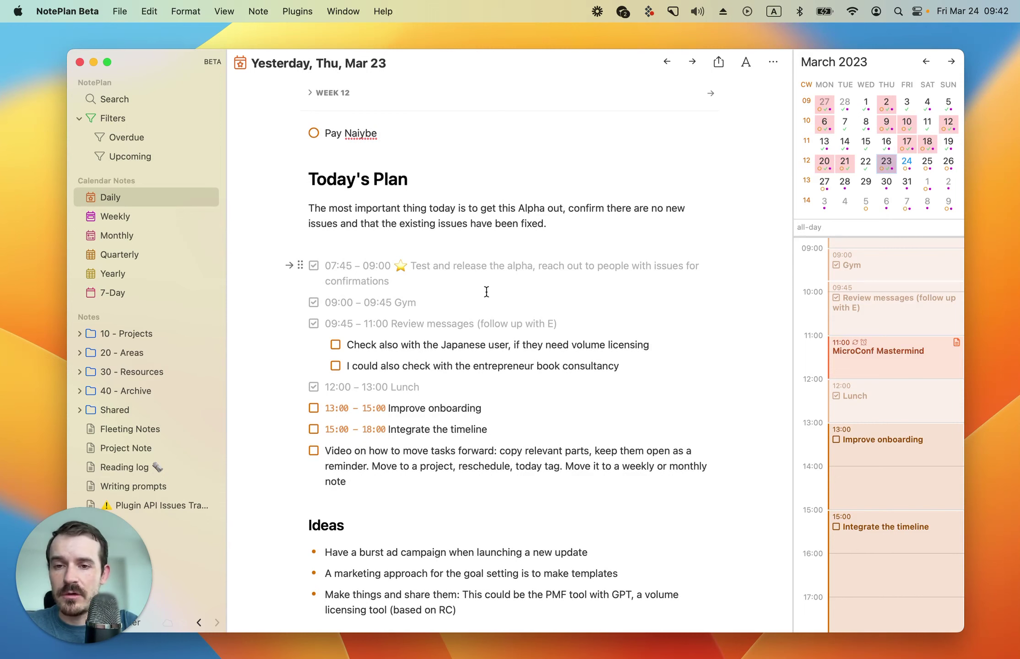
pyautogui.press('super+d')
# Mark the 13:00 – 15:00 "Improve onboarding" task in Today's Plan as complete
pyautogui.scroll(-3, 544, 430)
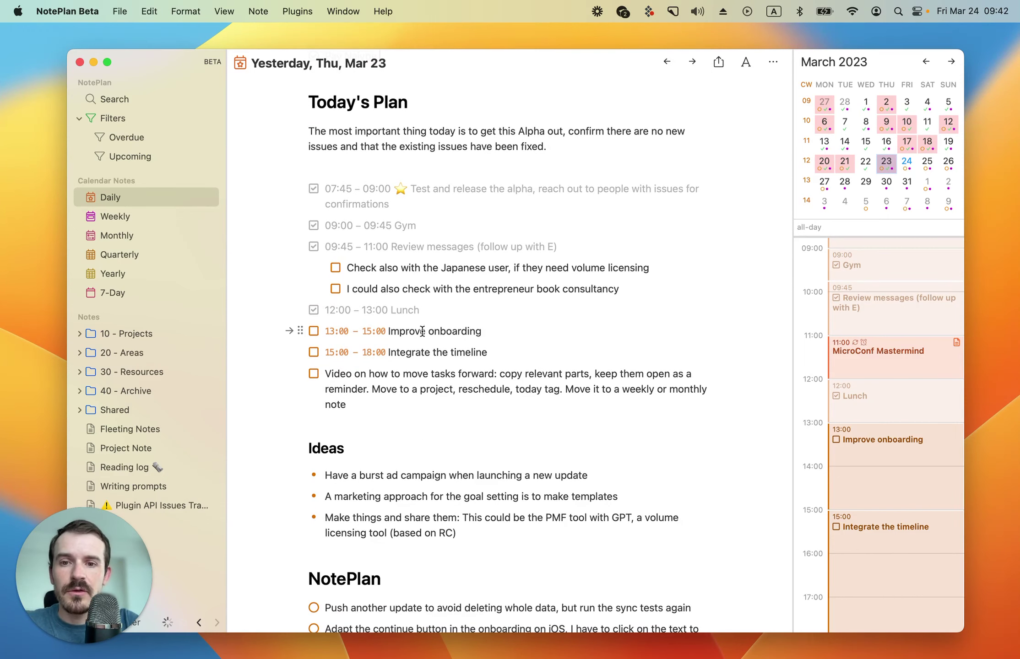
pyautogui.click(446, 330)
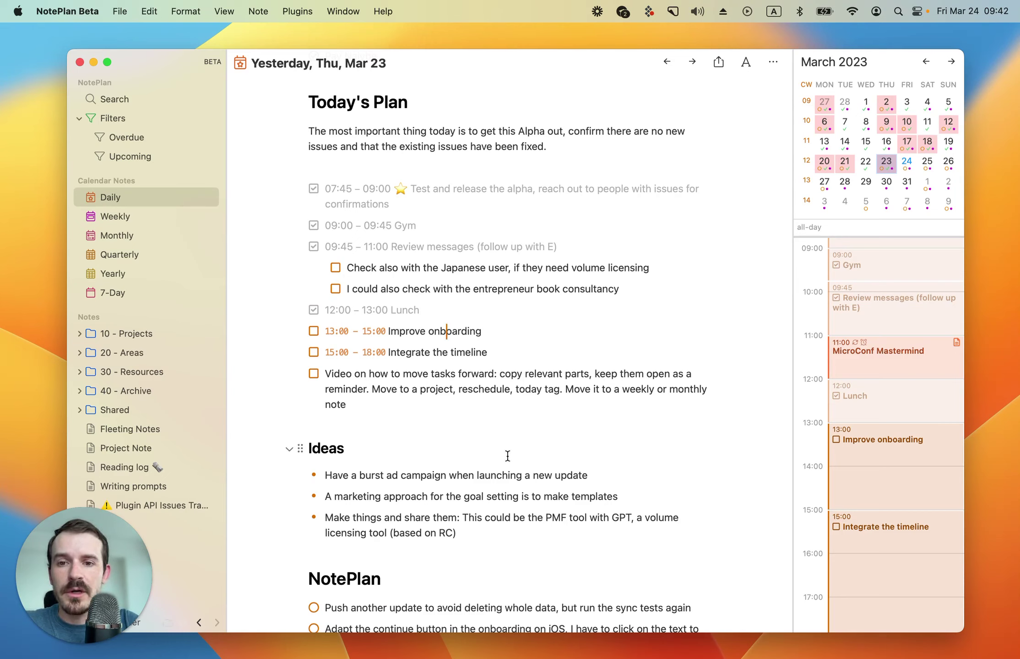
pyautogui.press('super+d')
# Switch the "Improve onboarding" task back to open and mark it complete again
pyautogui.click(411, 352)
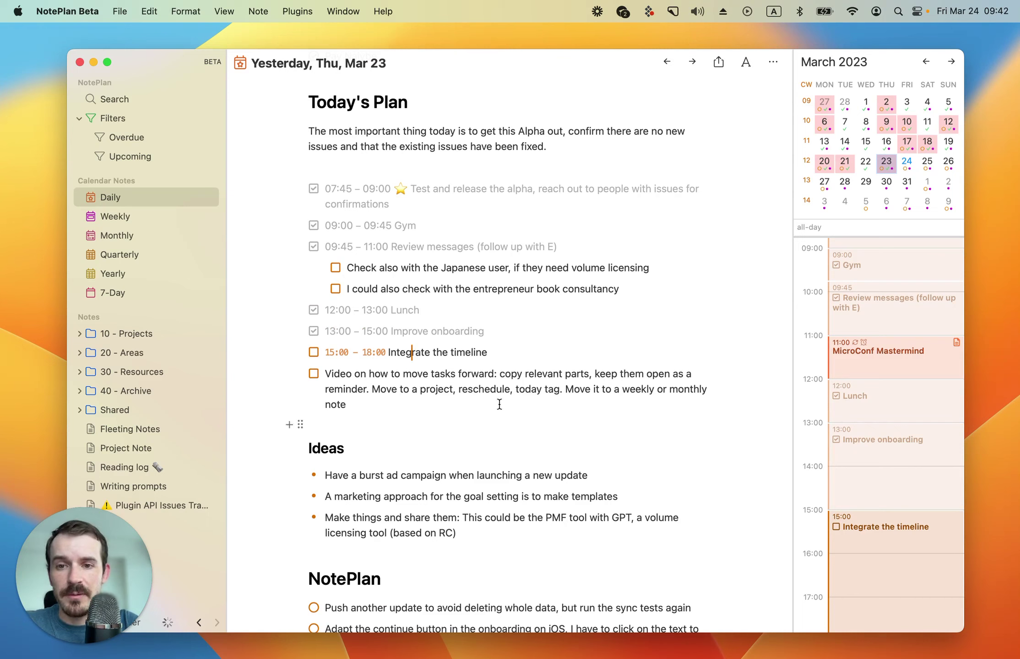
pyautogui.press('Up')
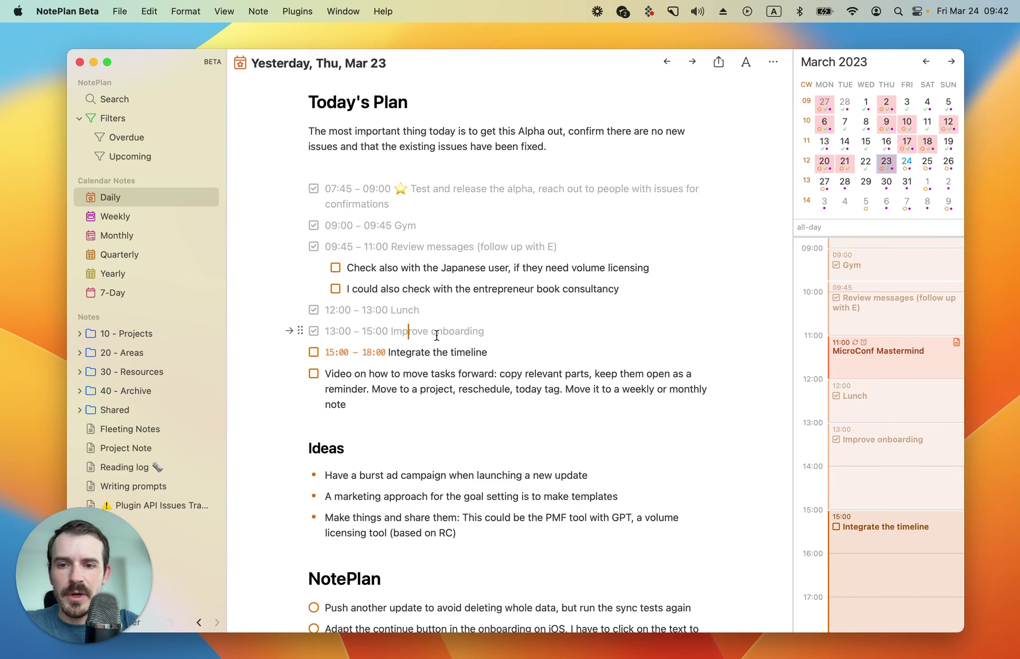
pyautogui.press('super+d')
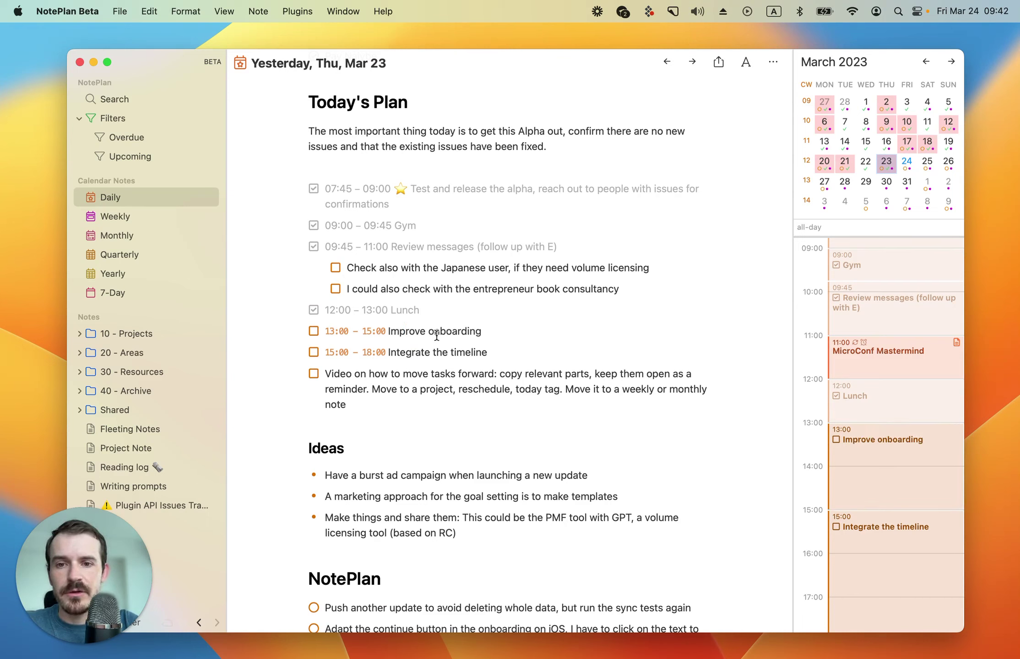
pyautogui.press('super+d')
# Cancel the 15:00 – 18:00 "Integrate the timeline" task in Today's Plan
pyautogui.moveTo(435, 353)
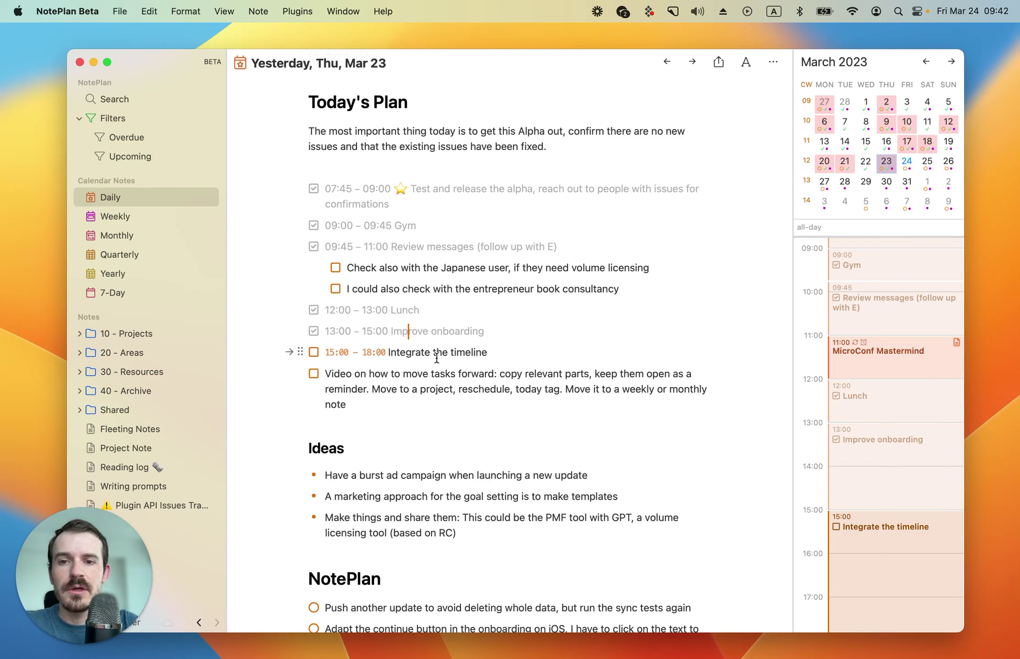
pyautogui.click(289, 353)
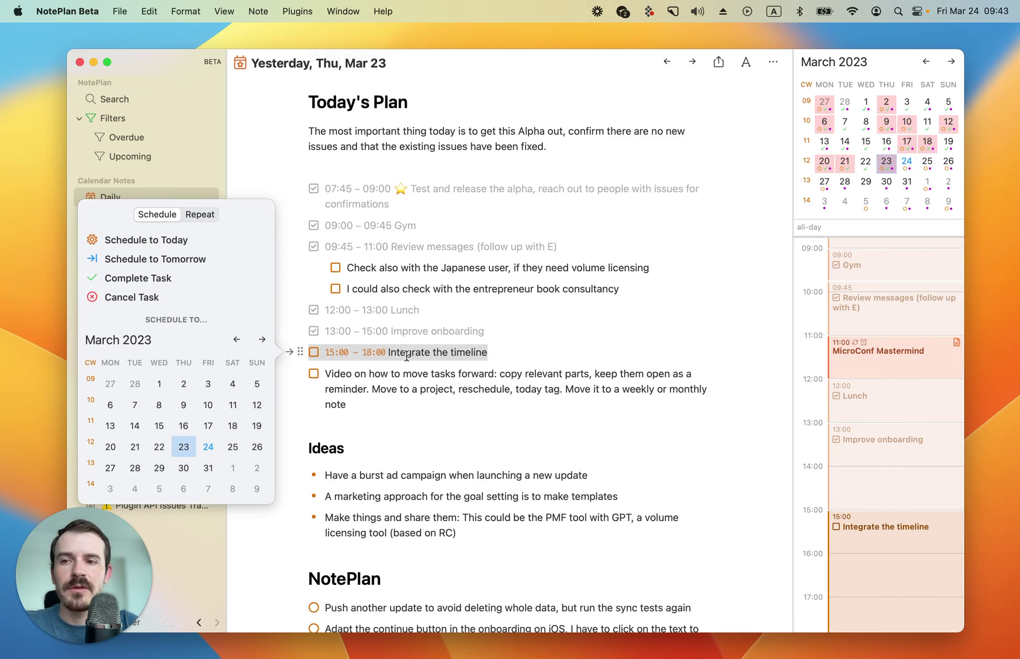
pyautogui.click(121, 293)
pyautogui.click(451, 390)
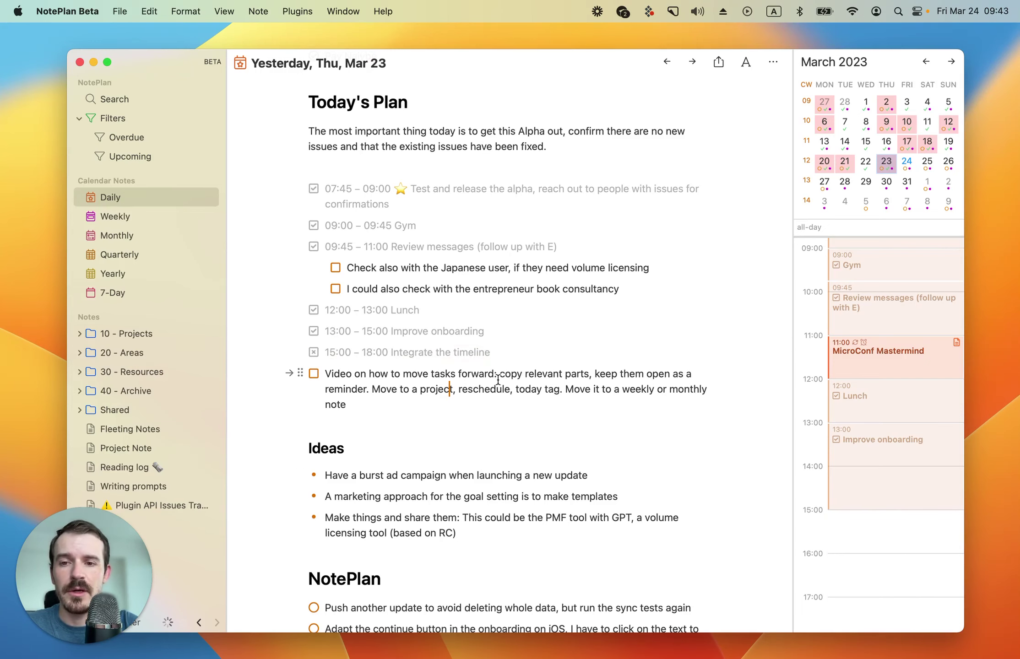
# Cancel the "Collaboration sales" task near the end of the March 23 note
pyautogui.scroll(-2, 430, 406)
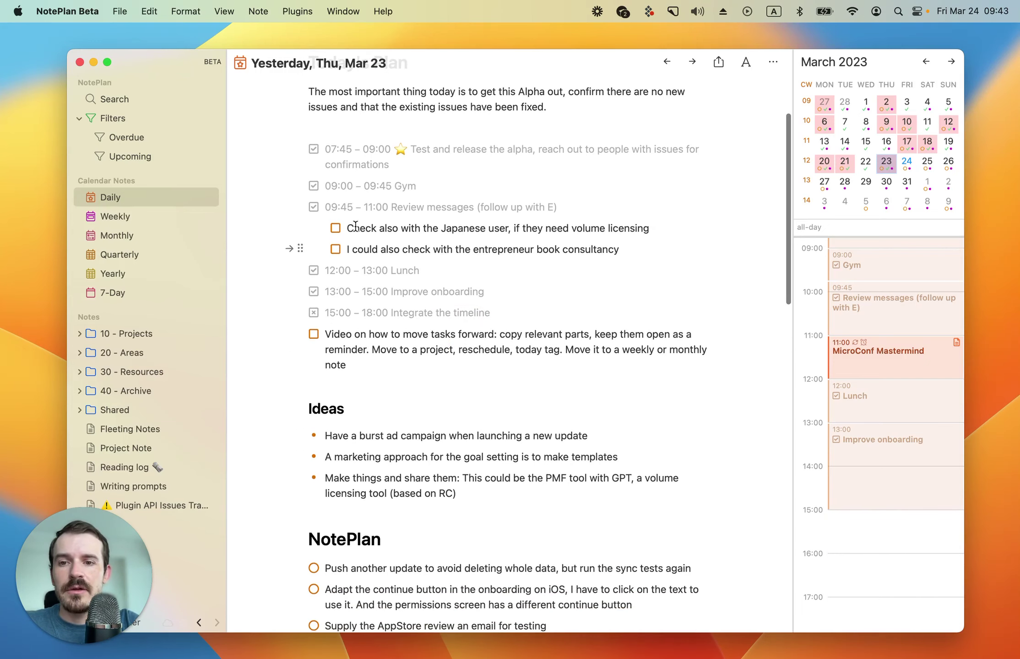
pyautogui.scroll(-5, 363, 387)
pyautogui.scroll(-10, 363, 387)
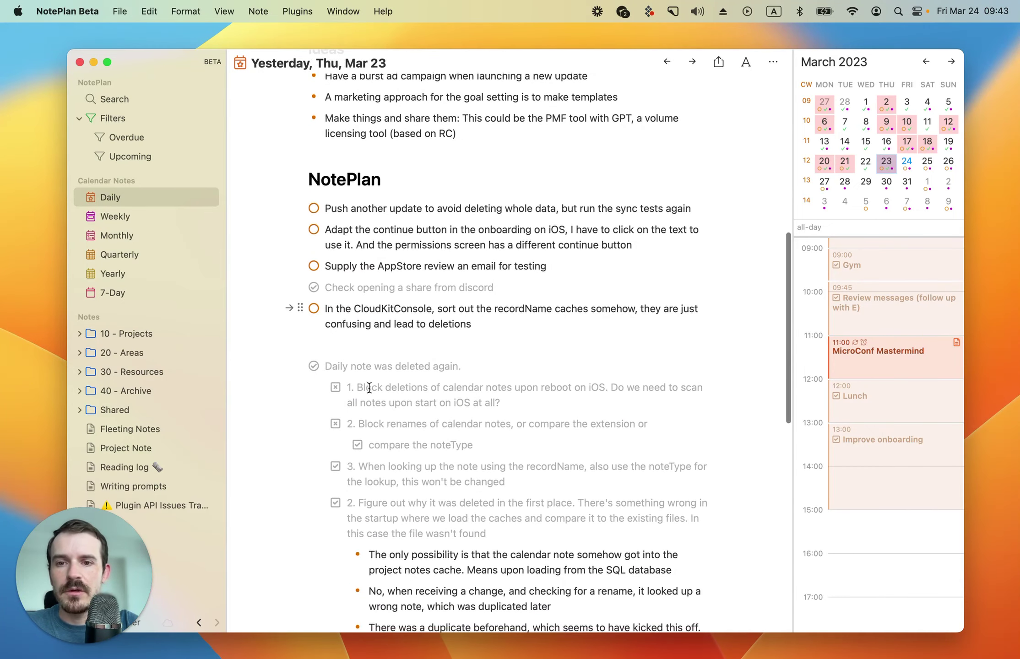
pyautogui.scroll(-15, 369, 387)
pyautogui.scroll(-6, 388, 315)
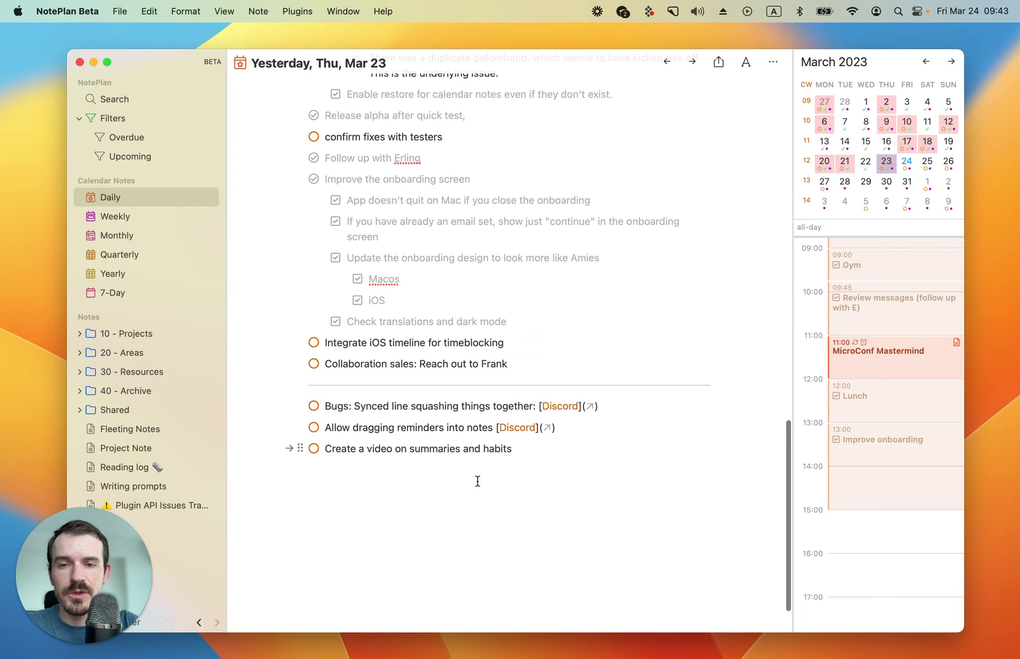
pyautogui.click(425, 364)
pyautogui.press('super+r')
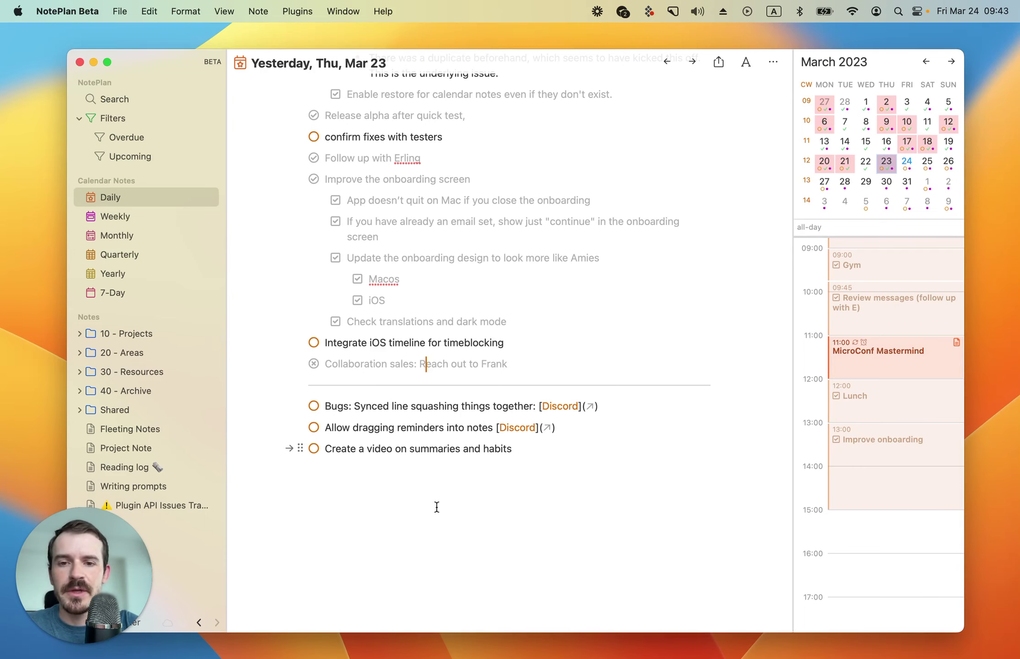
# Move the two open subtasks under "Review messages" to March 27 and the "Video on how to move tasks forward" task to March 24
pyautogui.scroll(15, 502, 399)
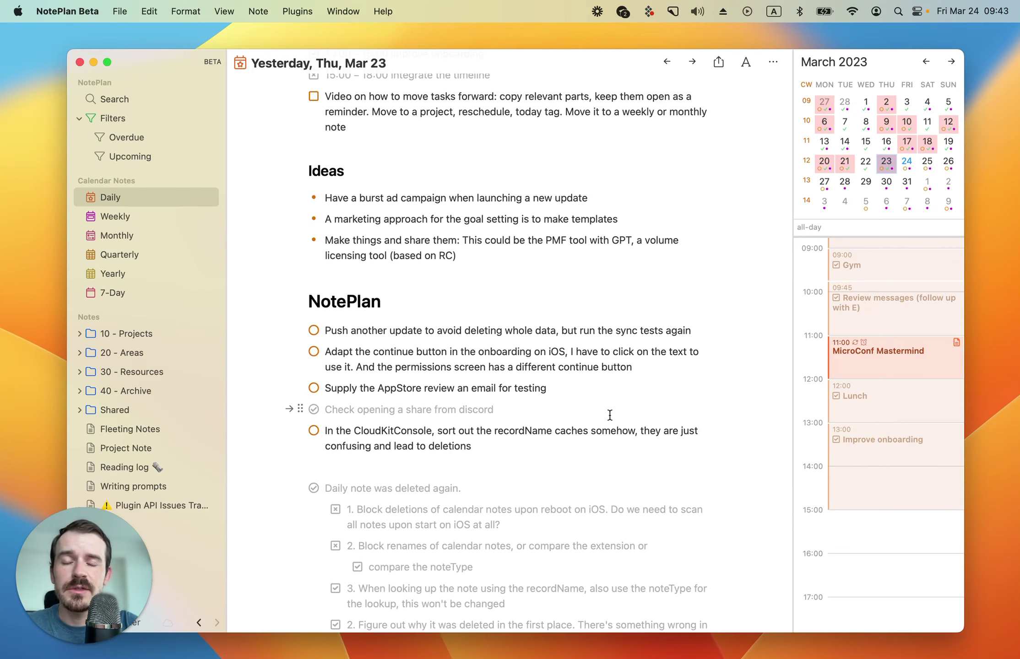
pyautogui.scroll(3, 609, 415)
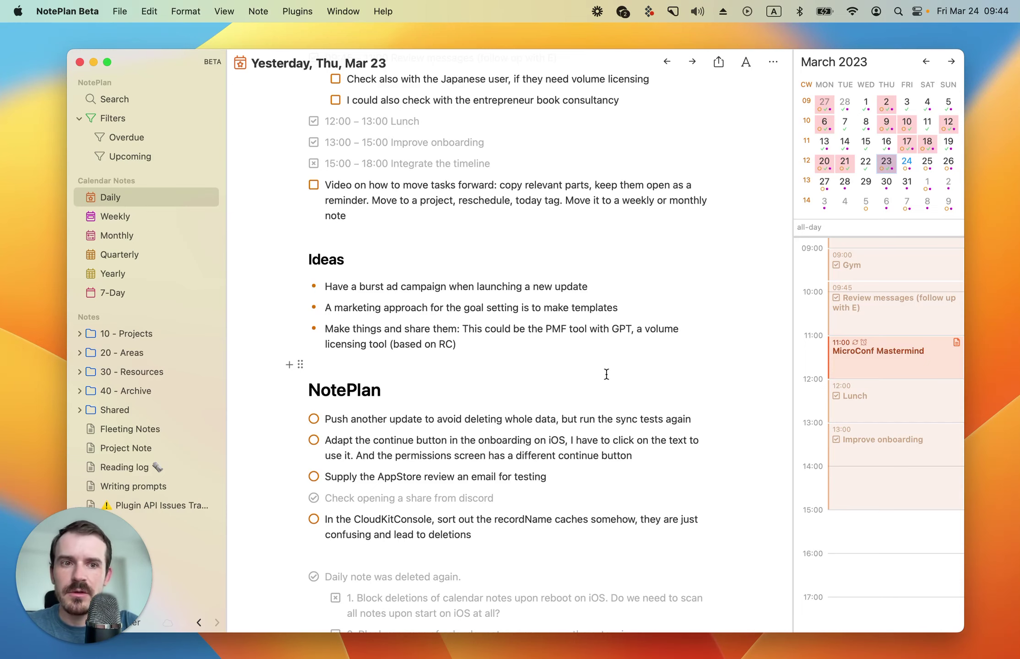
pyautogui.scroll(6, 603, 307)
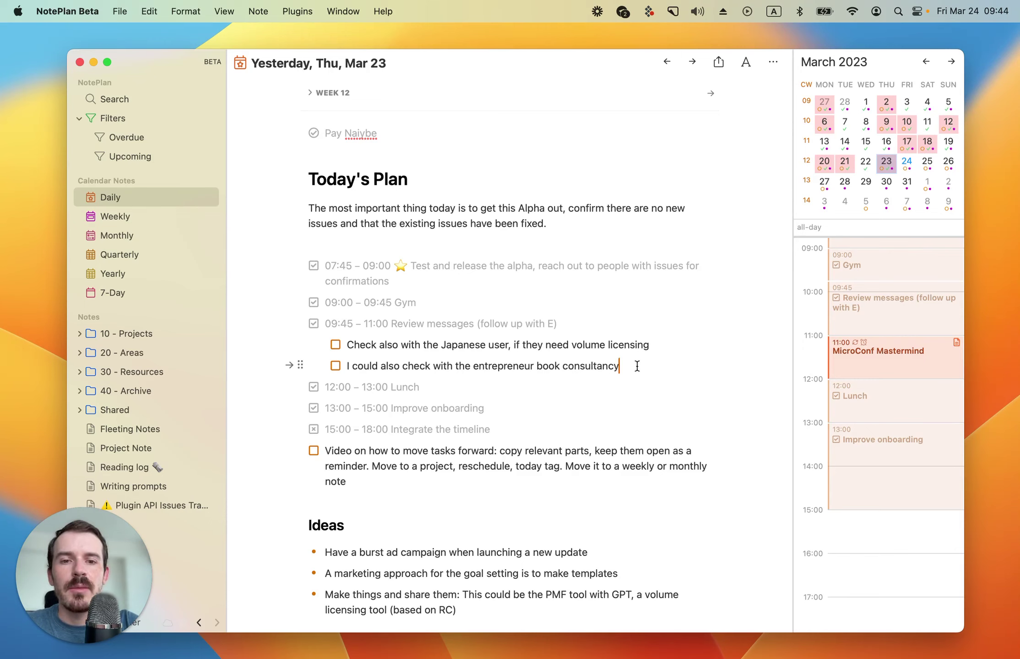
pyautogui.moveTo(636, 366); pyautogui.dragTo(314, 350)
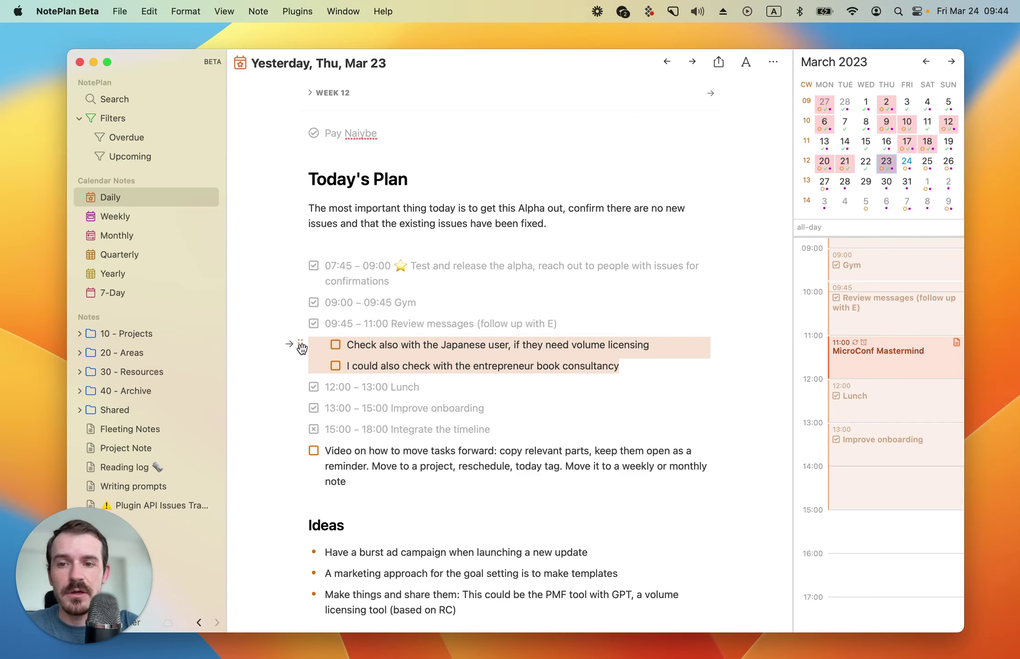
pyautogui.moveTo(301, 348); pyautogui.dragTo(827, 191)
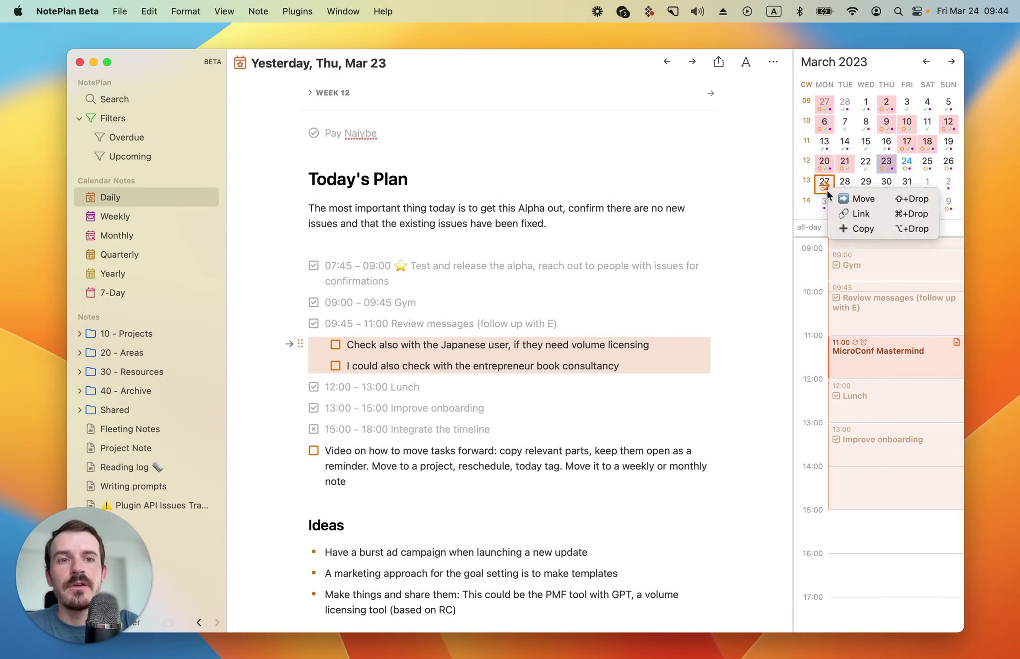
pyautogui.click(882, 199)
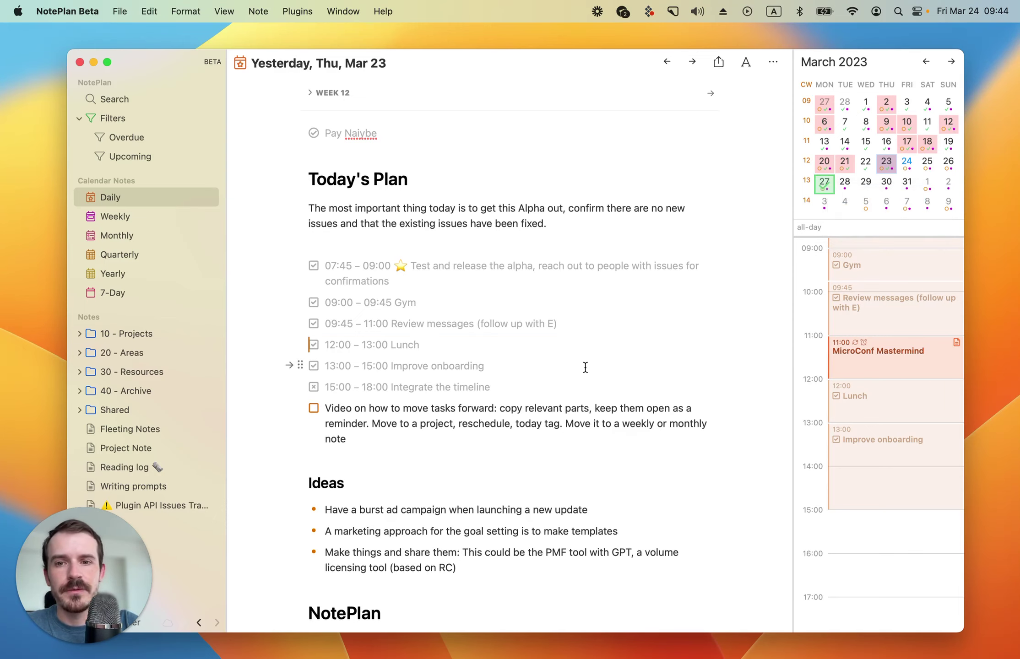
pyautogui.scroll(-3, 570, 353)
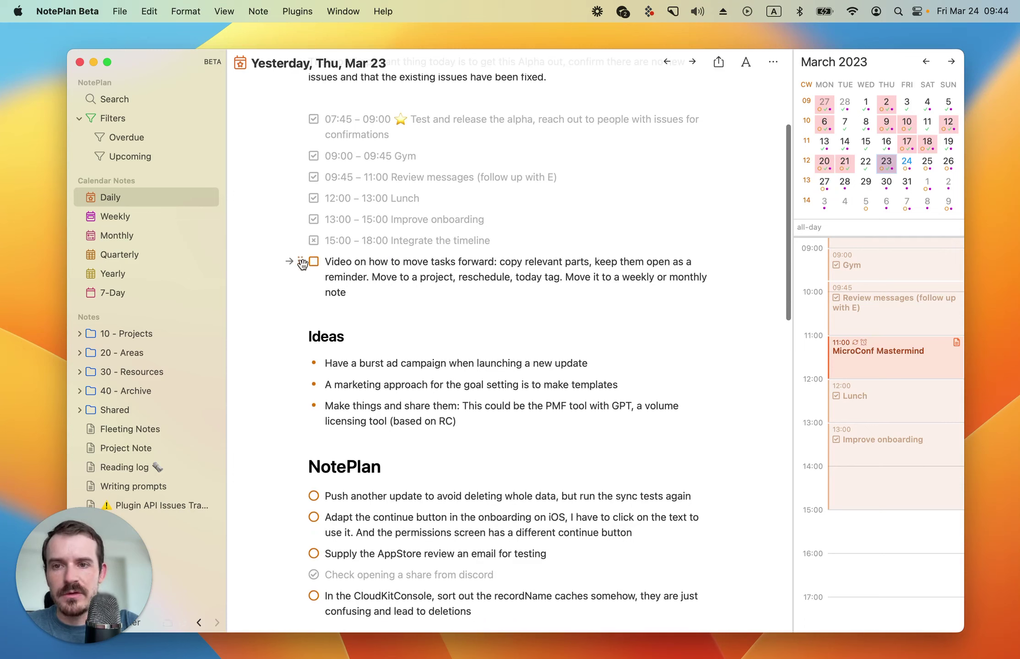
pyautogui.moveTo(301, 261); pyautogui.dragTo(907, 169)
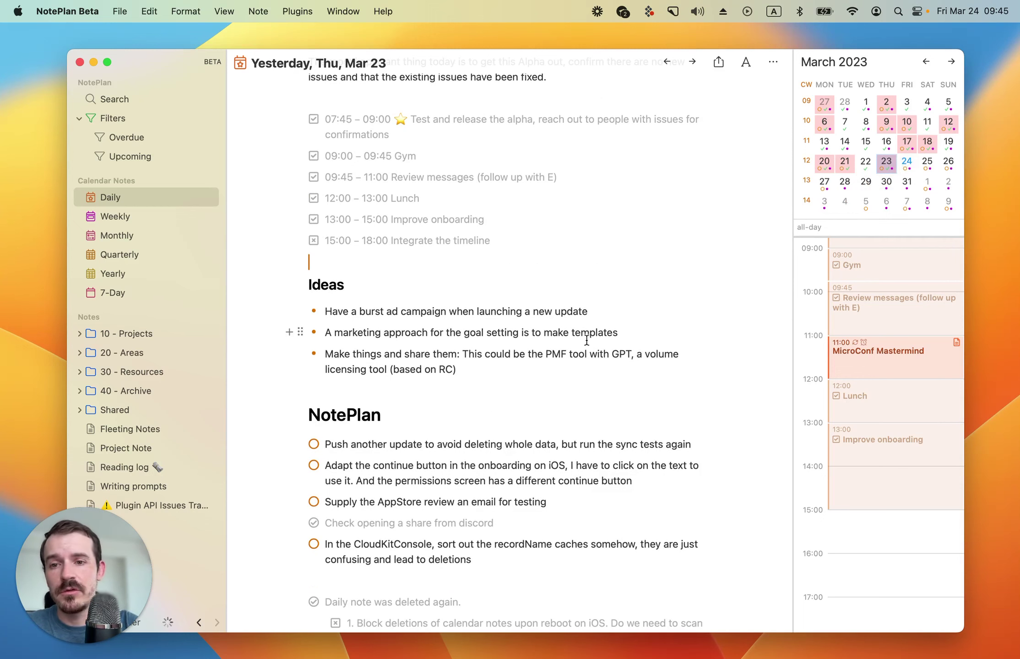
# Add a task named "Main task" directly under the NotePlan heading and indent the five tasks below it as its subtasks
pyautogui.scroll(-5, 574, 382)
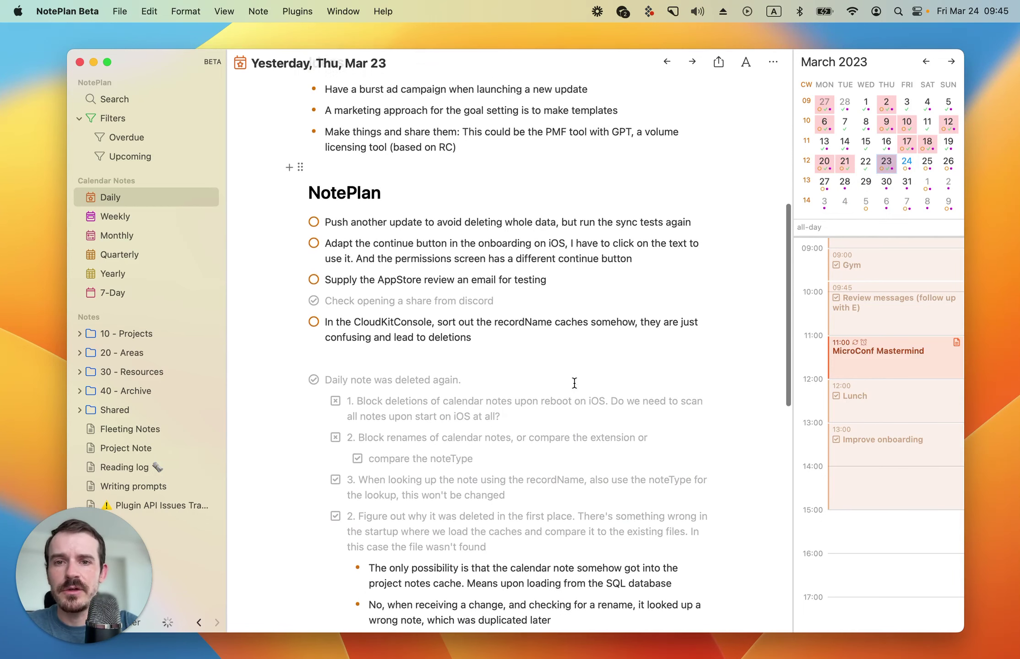
pyautogui.scroll(1, 574, 383)
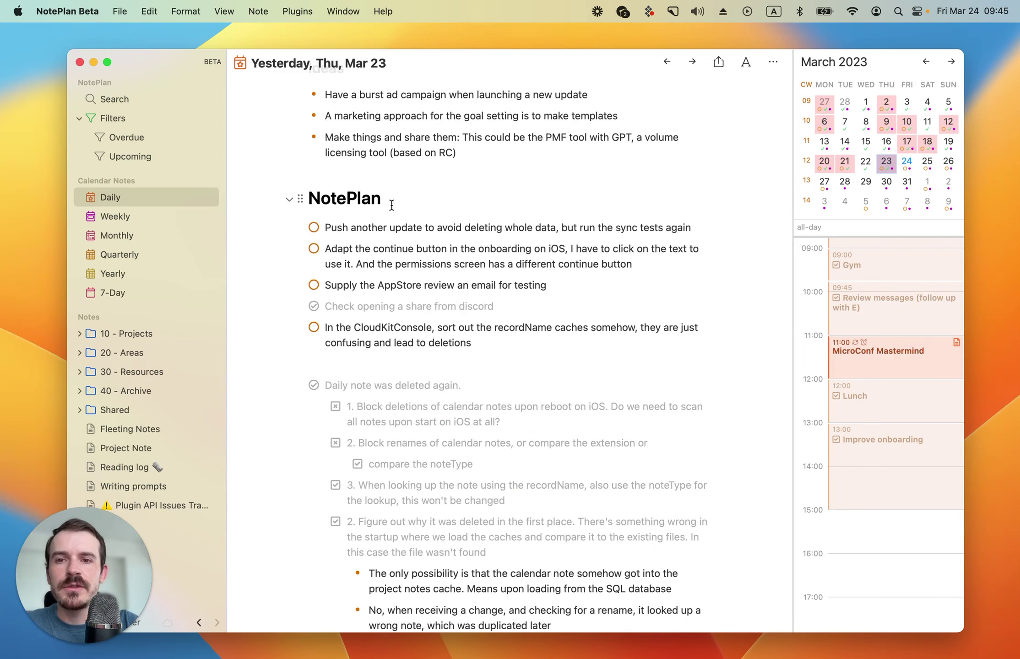
pyautogui.click(408, 206)
pyautogui.press('Return')
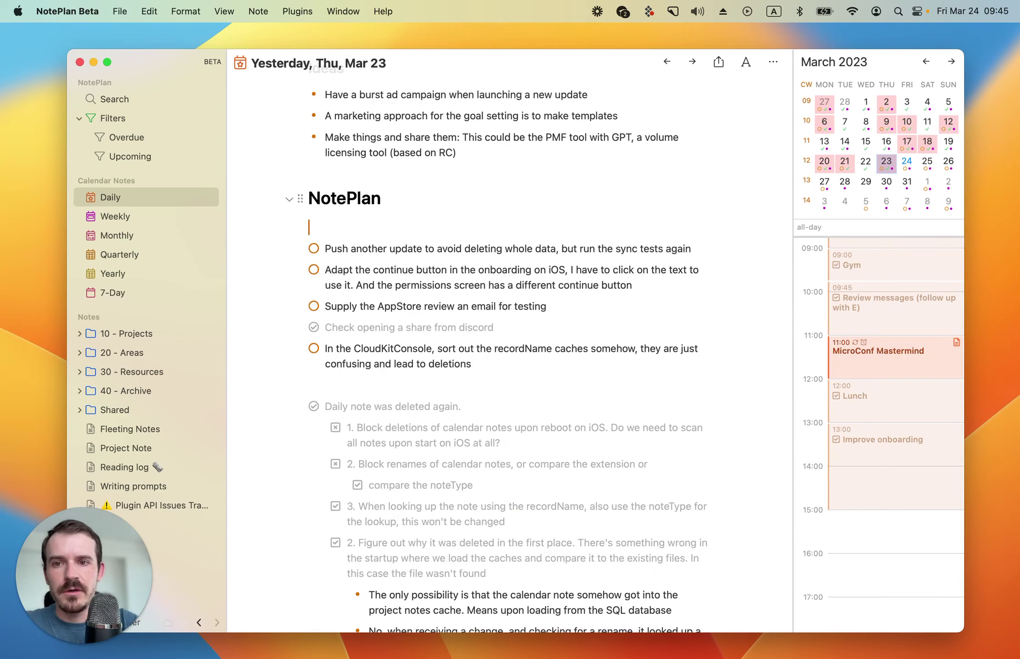
pyautogui.write('* ')
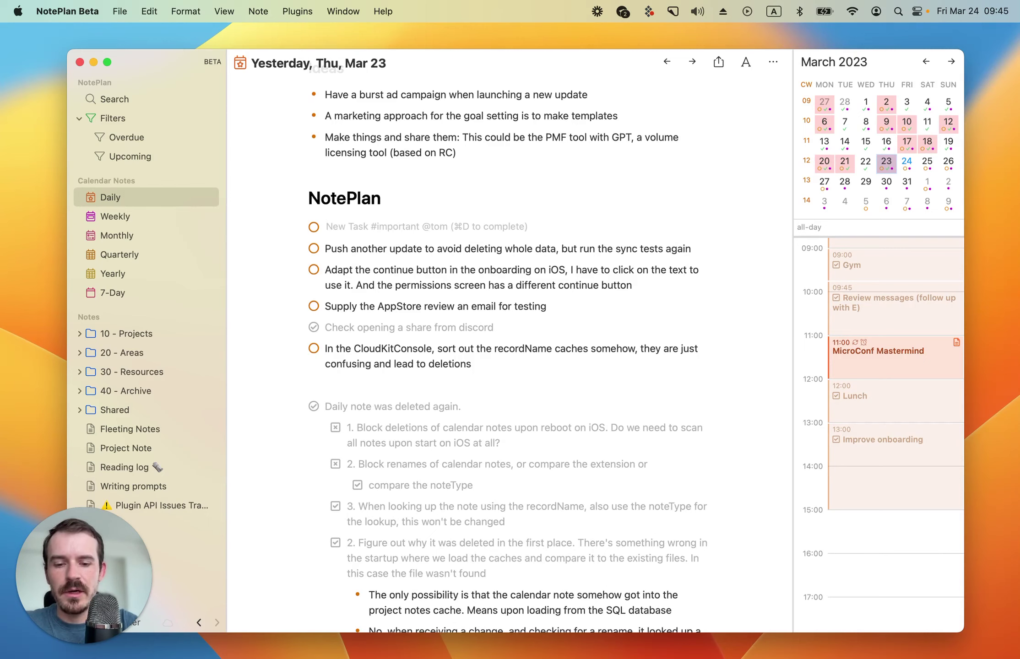
pyautogui.write('Main task')
pyautogui.moveTo(415, 249); pyautogui.dragTo(454, 352)
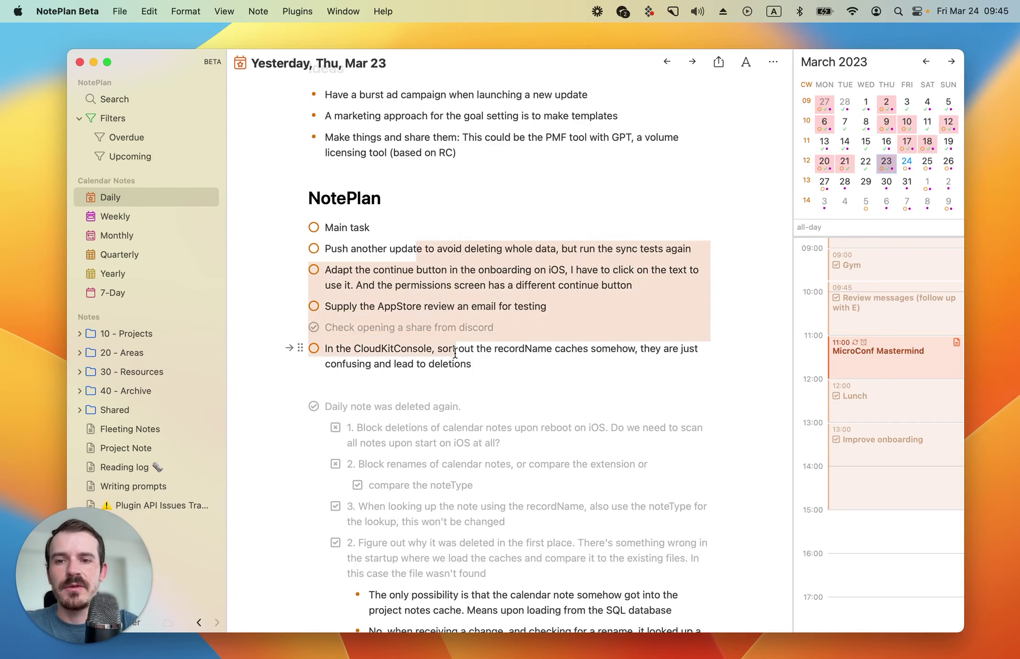
pyautogui.press('Tab')
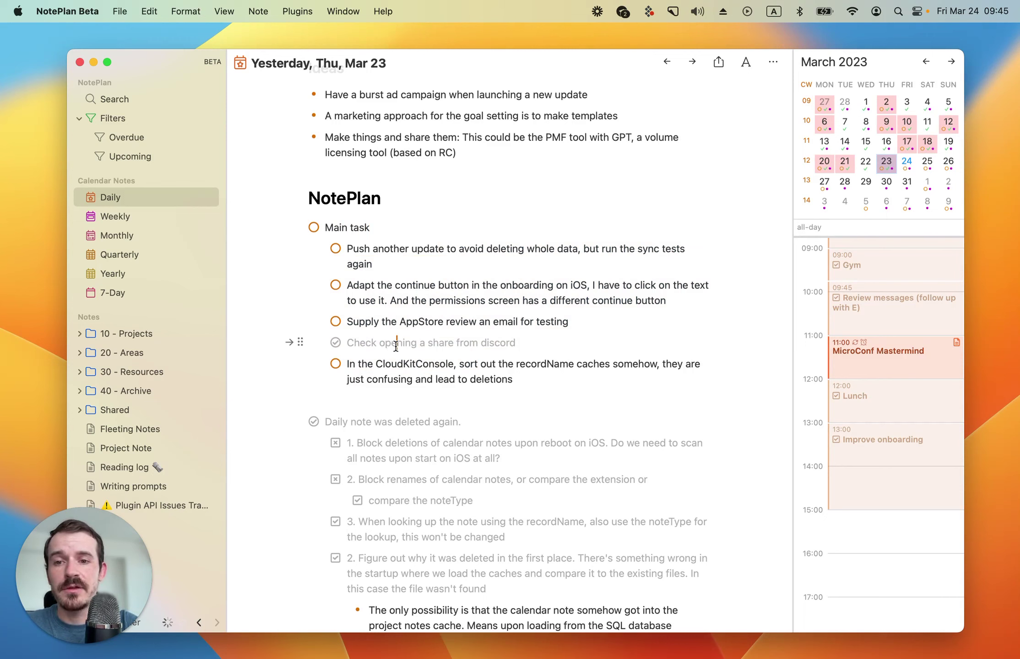
# Group and cut the four open subtasks above "Check opening a share from discord", and mark "Main task" as complete
pyautogui.press('super+alt+Down')
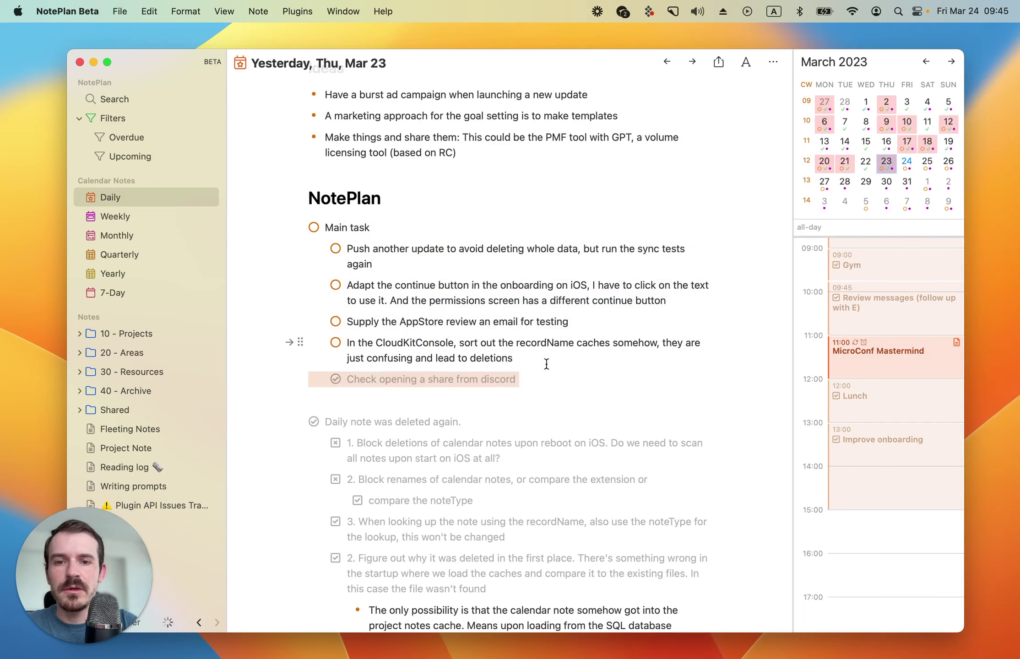
pyautogui.moveTo(545, 364); pyautogui.dragTo(251, 254)
pyautogui.press('super+c')
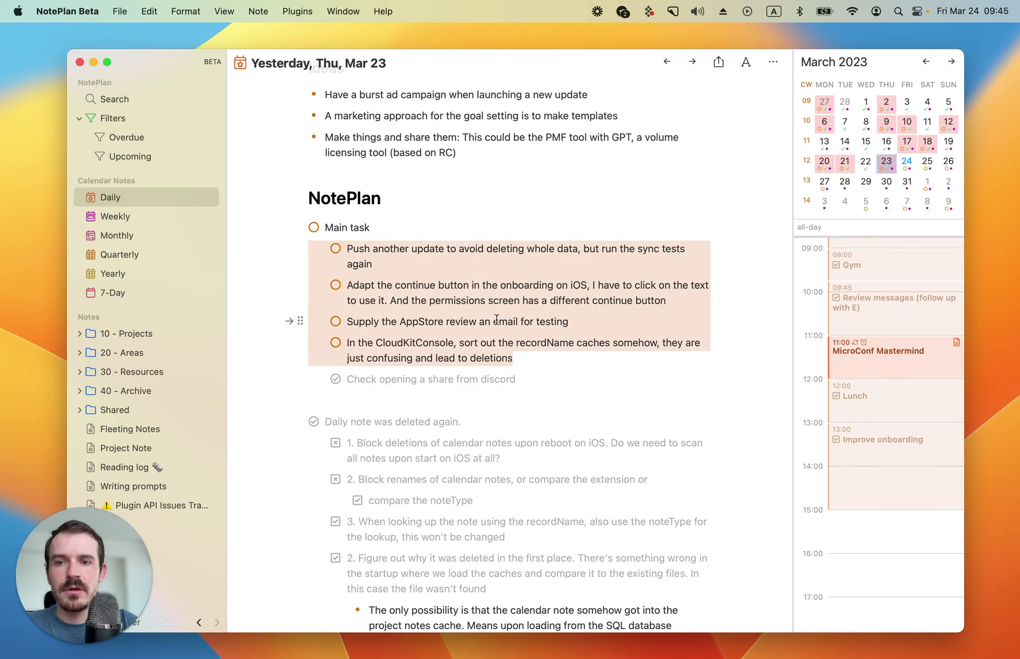
pyautogui.press('BackSpace')
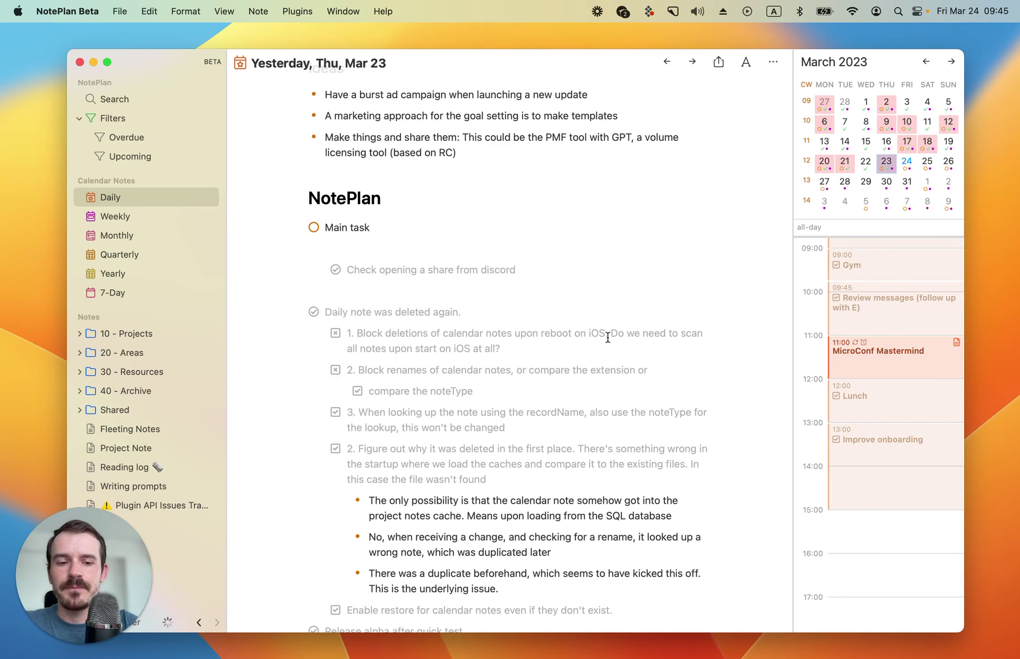
pyautogui.press('BackSpace')
pyautogui.press('super+d')
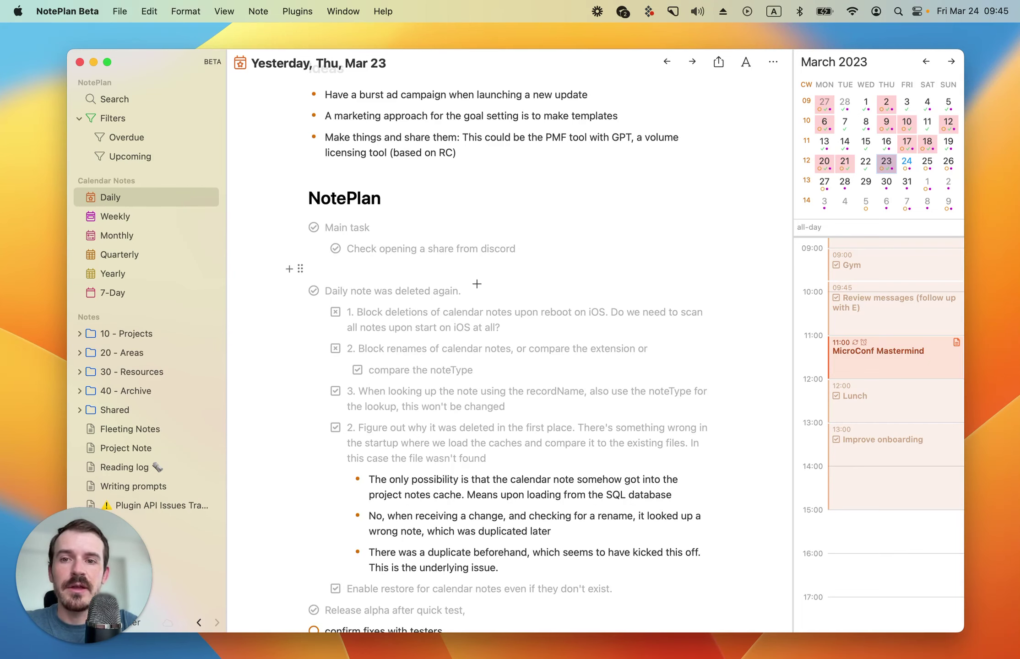
# Add a second-level "NotePlan" heading at the end of today's March 24 note and paste the cut open subtasks beneath it
pyautogui.press('super+t')
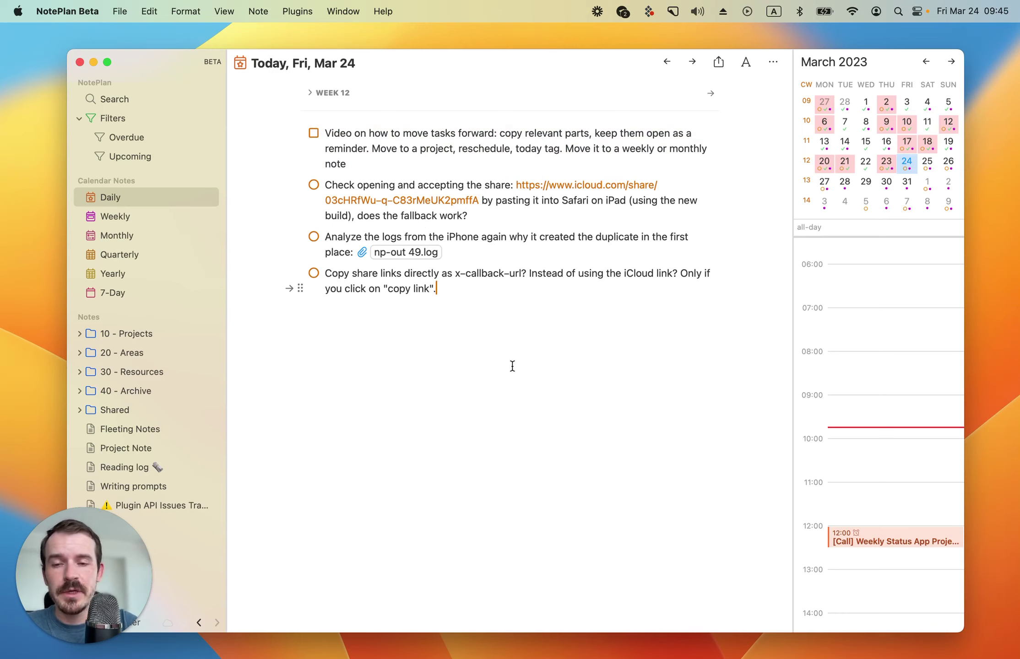
pyautogui.press('Return')
pyautogui.write('## NotePlan')
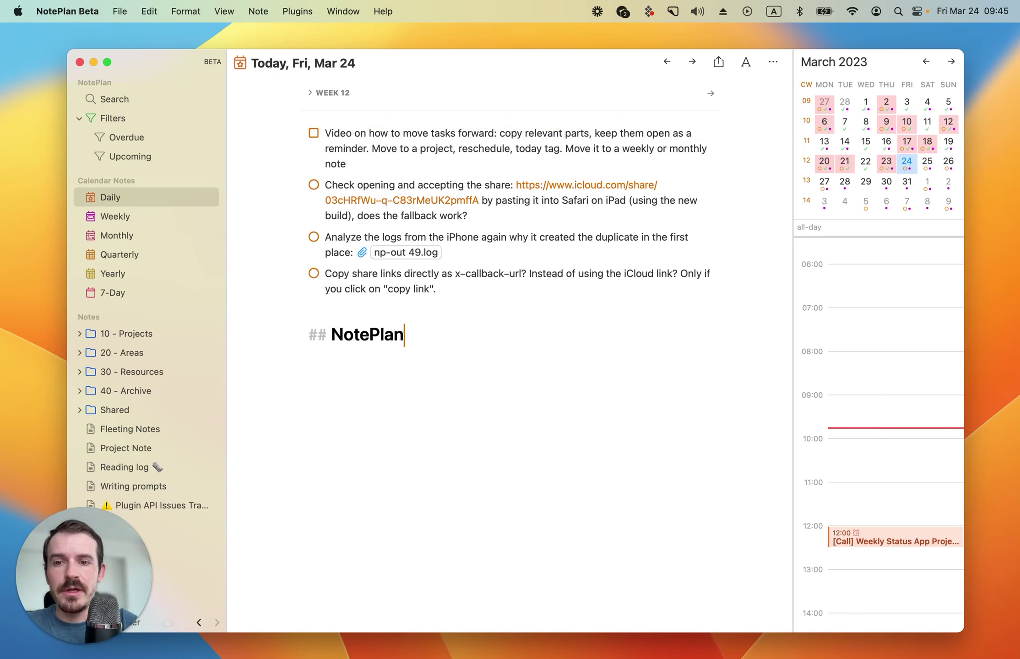
pyautogui.press('Return')
pyautogui.press('super+v')
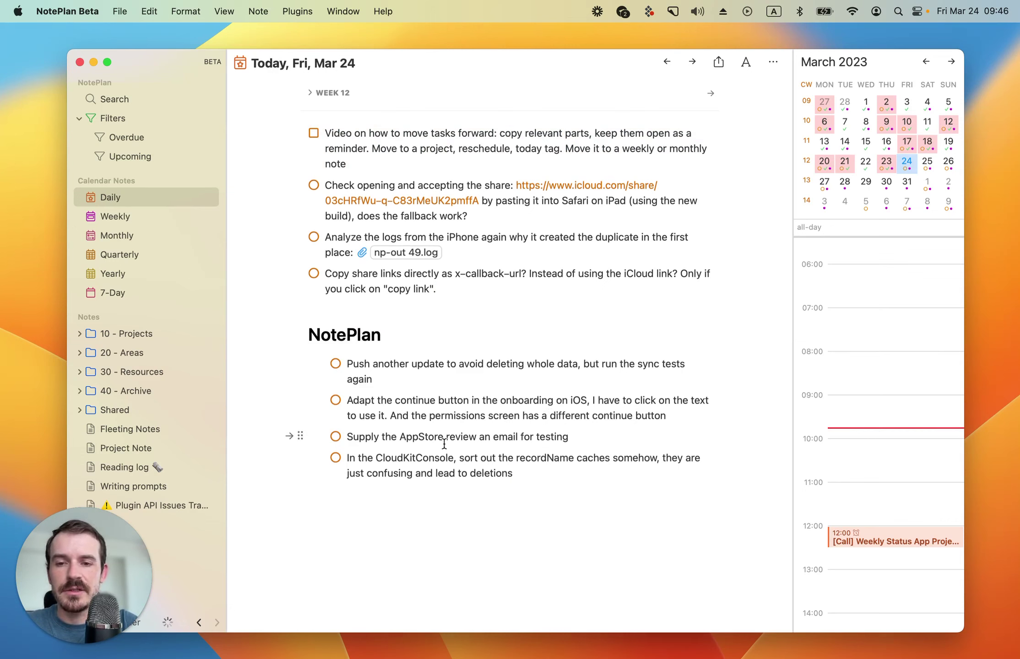
# Add a task named "Main Task" directly under the NotePlan heading in today's note, above the indented subtasks
pyautogui.moveTo(496, 471); pyautogui.dragTo(442, 357)
pyautogui.click(386, 336)
pyautogui.press('Return')
pyautogui.write('* Mai')
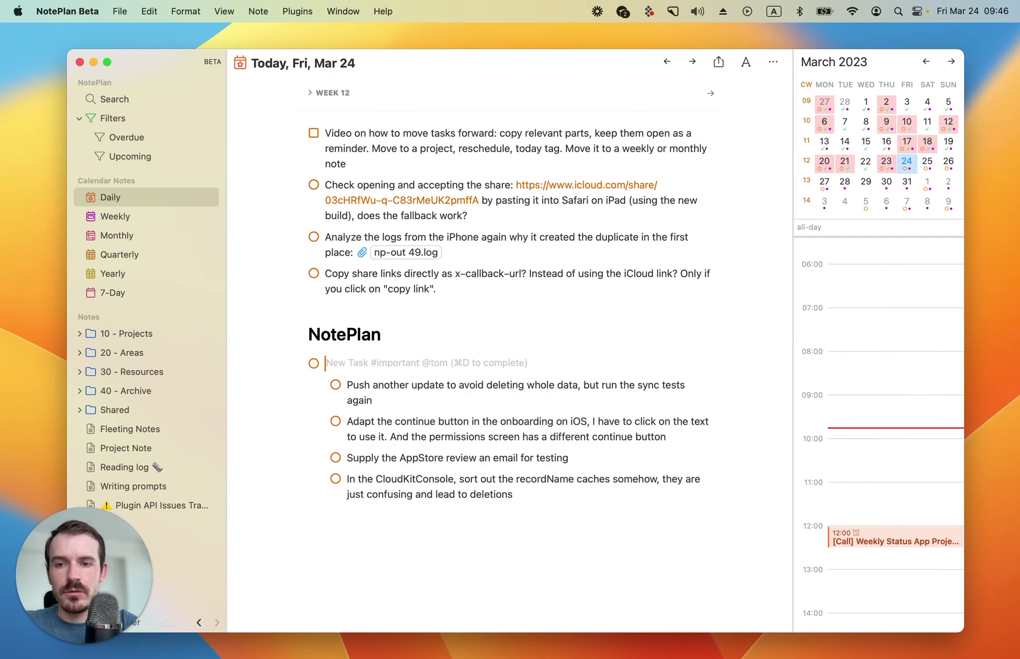
pyautogui.write('n Task')
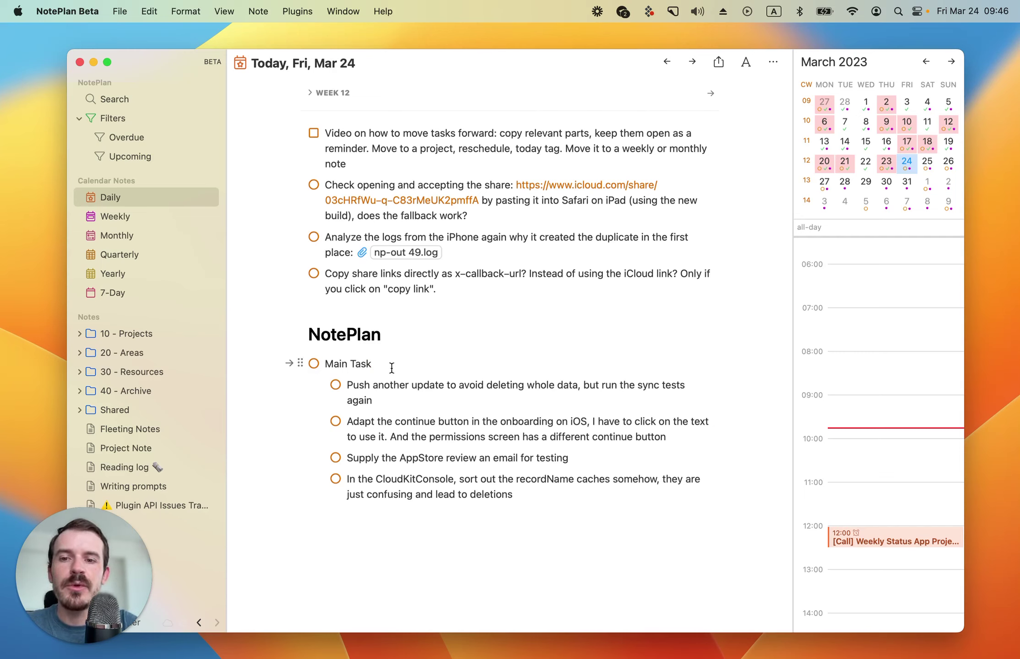
# Rename the "Main Task" parent task to "Improve sync"
pyautogui.tripleClick(376, 365)
pyautogui.click(508, 437)
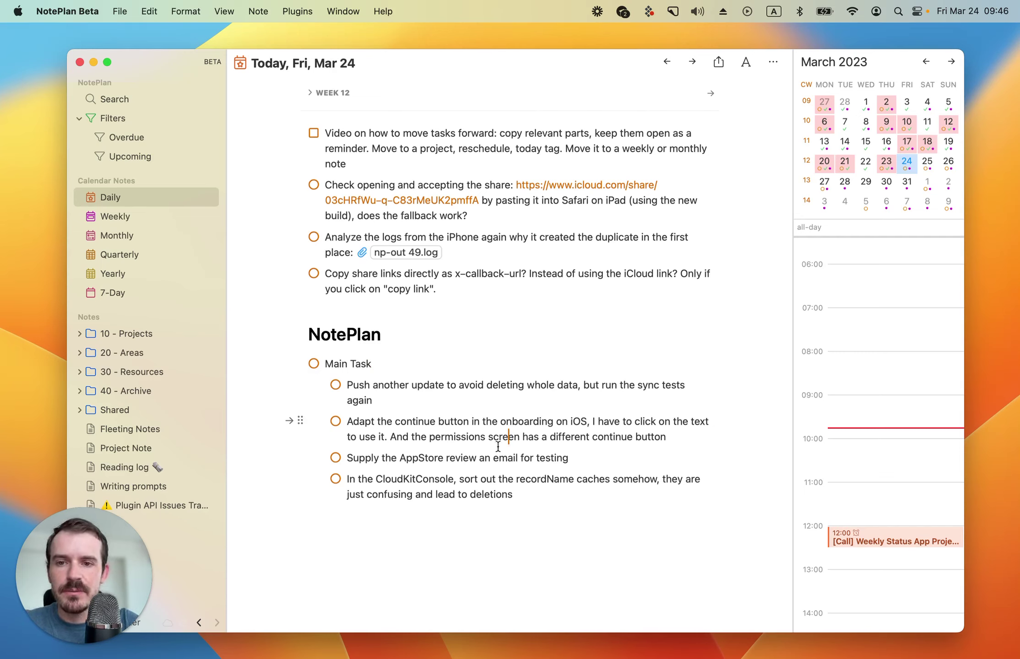
pyautogui.moveTo(325, 365); pyautogui.dragTo(370, 364)
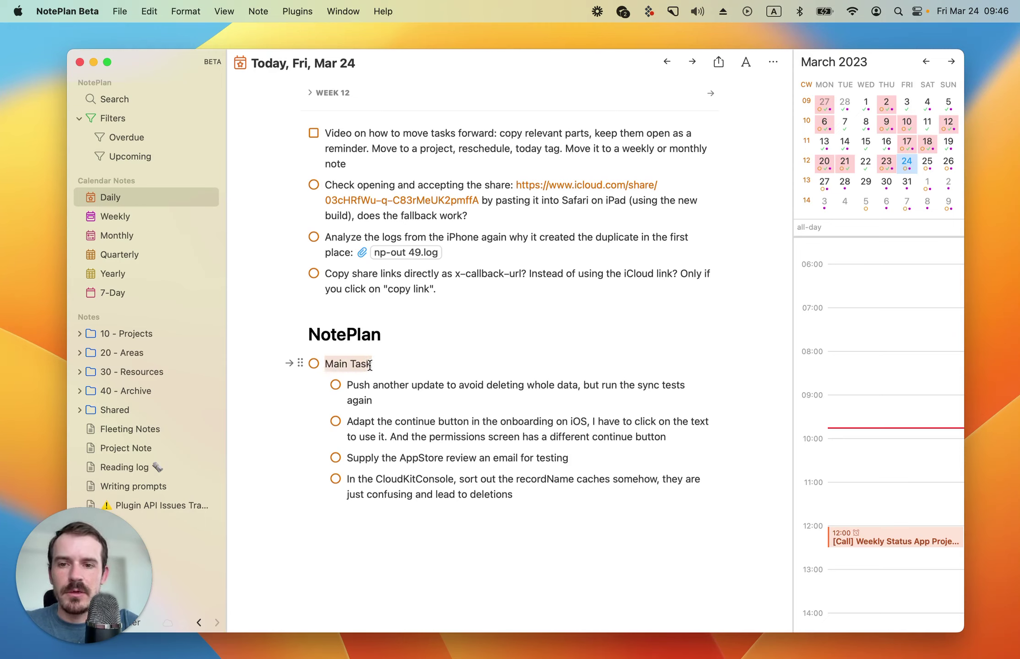
pyautogui.write('Improve sync')
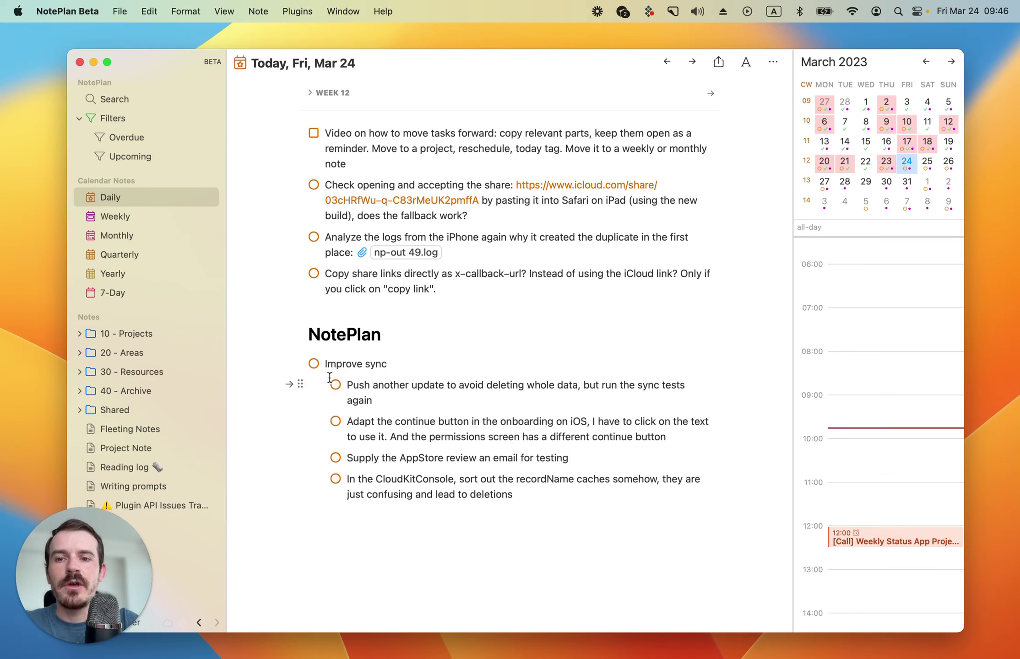
pyautogui.tripleClick(409, 365)
pyautogui.click(552, 442)
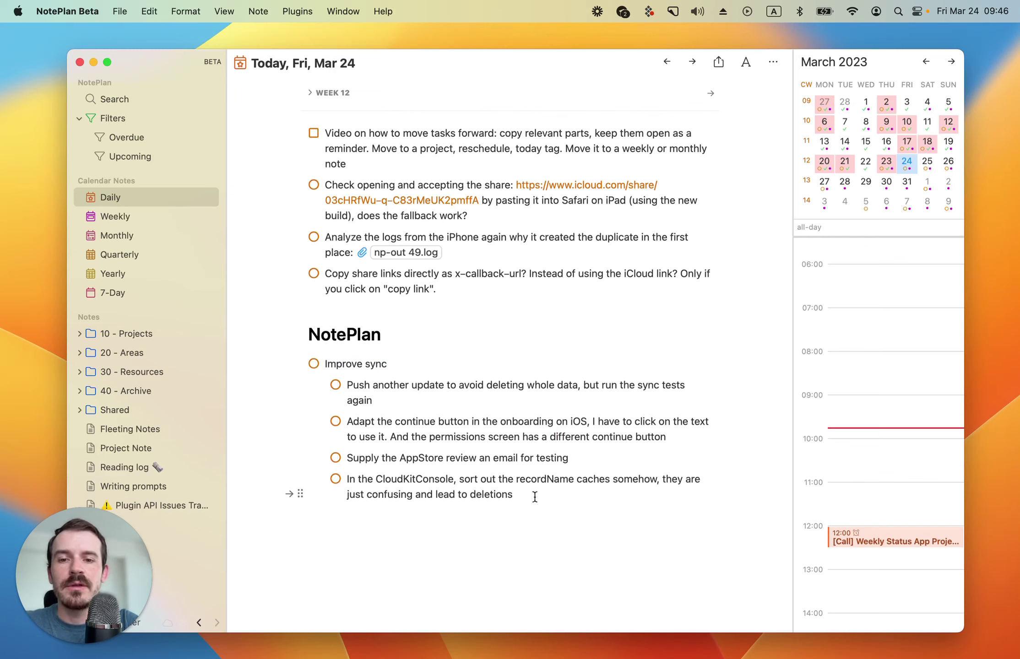
pyautogui.moveTo(534, 496); pyautogui.dragTo(324, 389)
pyautogui.click(485, 436)
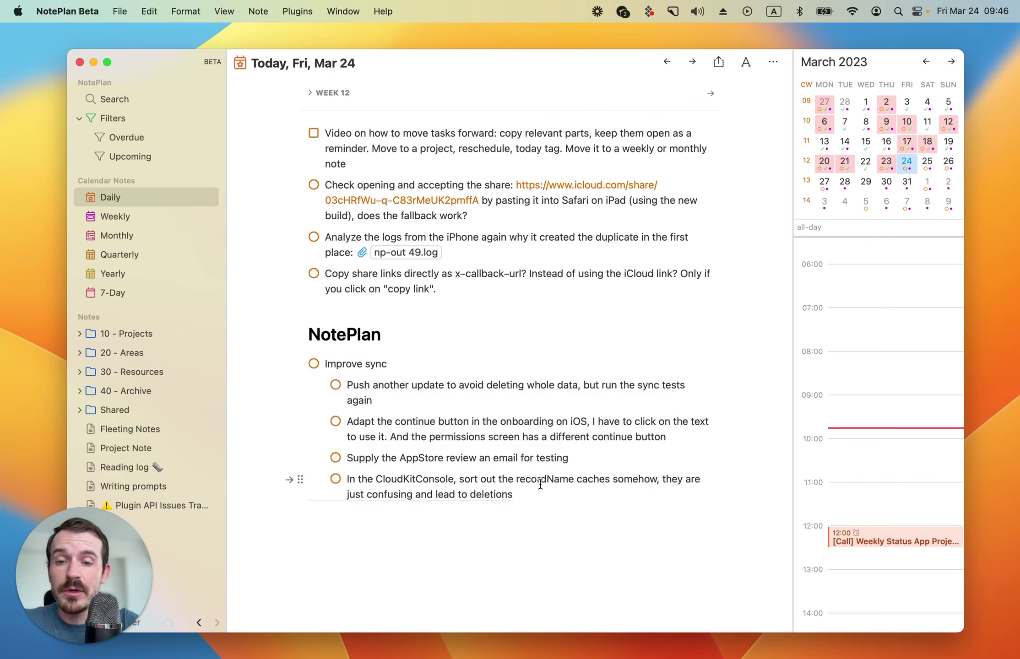
# Move the open tasks "confirm fixes with testers" and "Integrate iOS timeline for timeblocking" from yesterday's March 23 note to March 24
pyautogui.press('ctrl+super+Left')
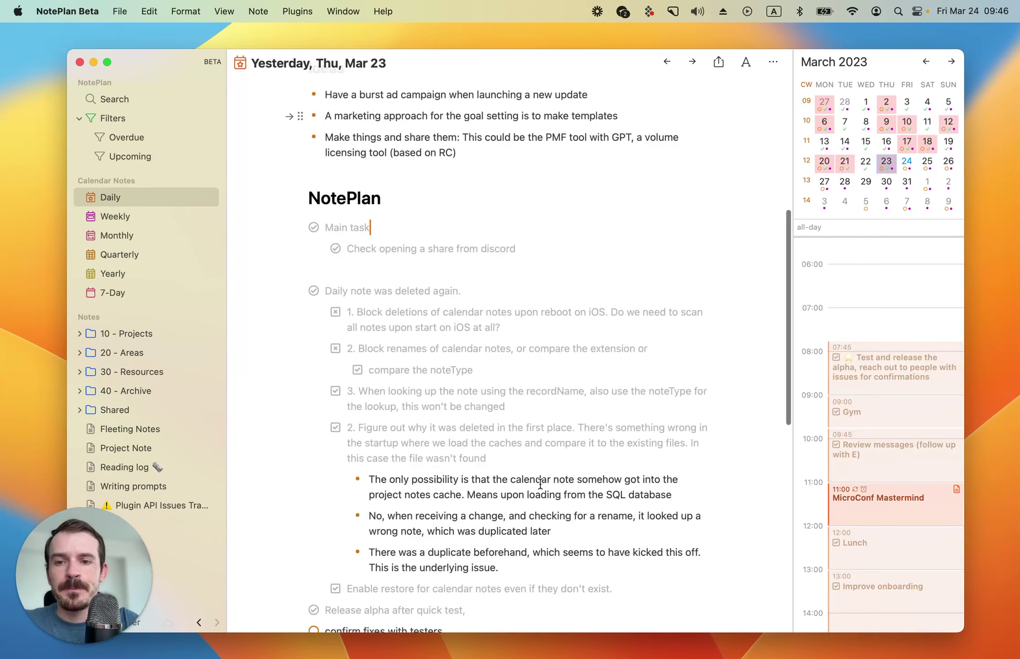
pyautogui.scroll(5, 580, 452)
pyautogui.scroll(-10, 580, 452)
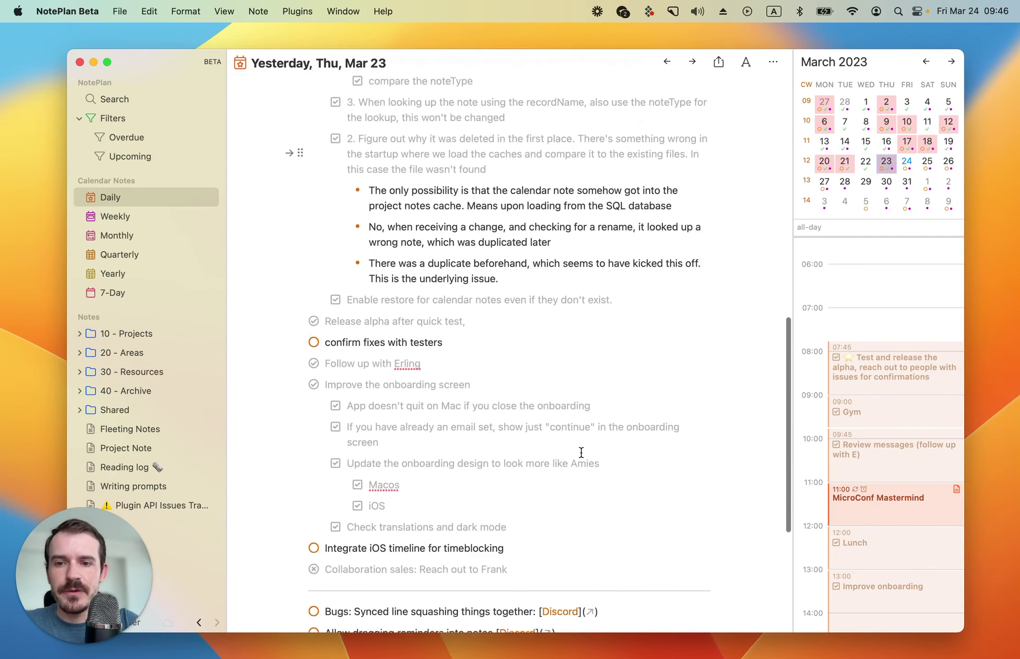
pyautogui.scroll(9, 581, 453)
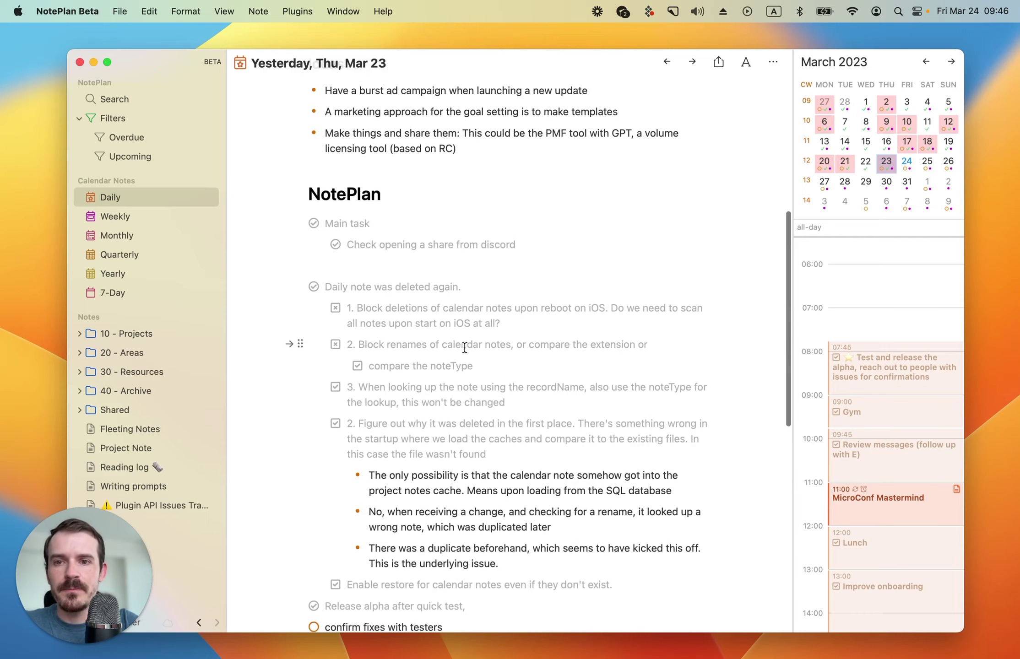
pyautogui.scroll(-6, 437, 344)
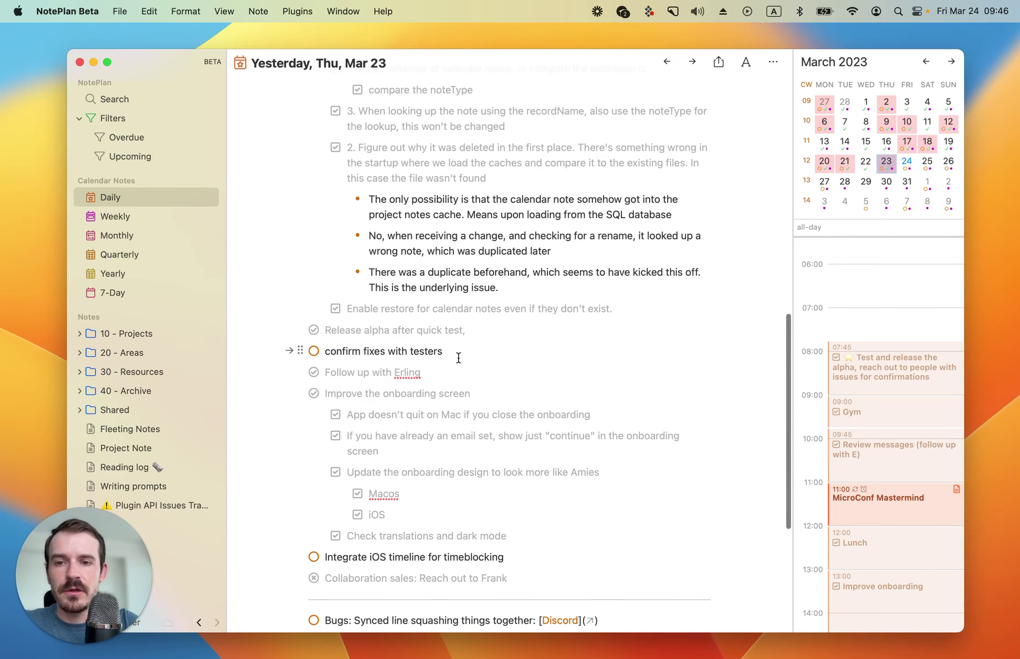
pyautogui.moveTo(299, 354); pyautogui.dragTo(908, 172)
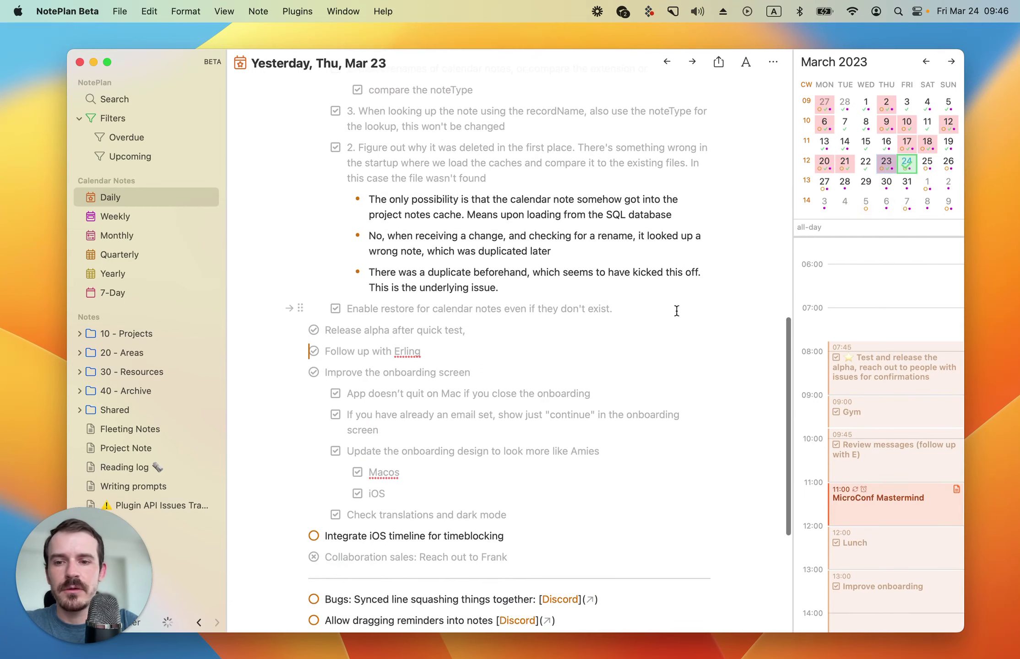
pyautogui.scroll(-5, 676, 308)
pyautogui.moveTo(297, 358); pyautogui.dragTo(908, 167)
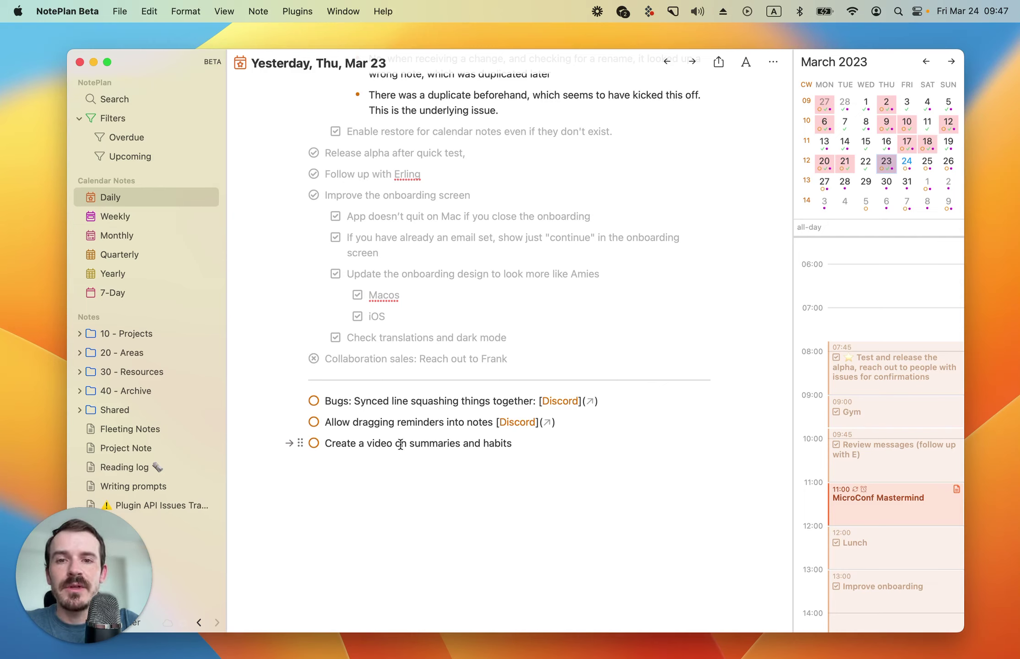
# Look at the tasks in Project Note, and return to the open tasks at the end of yesterday's daily note
pyautogui.click(137, 447)
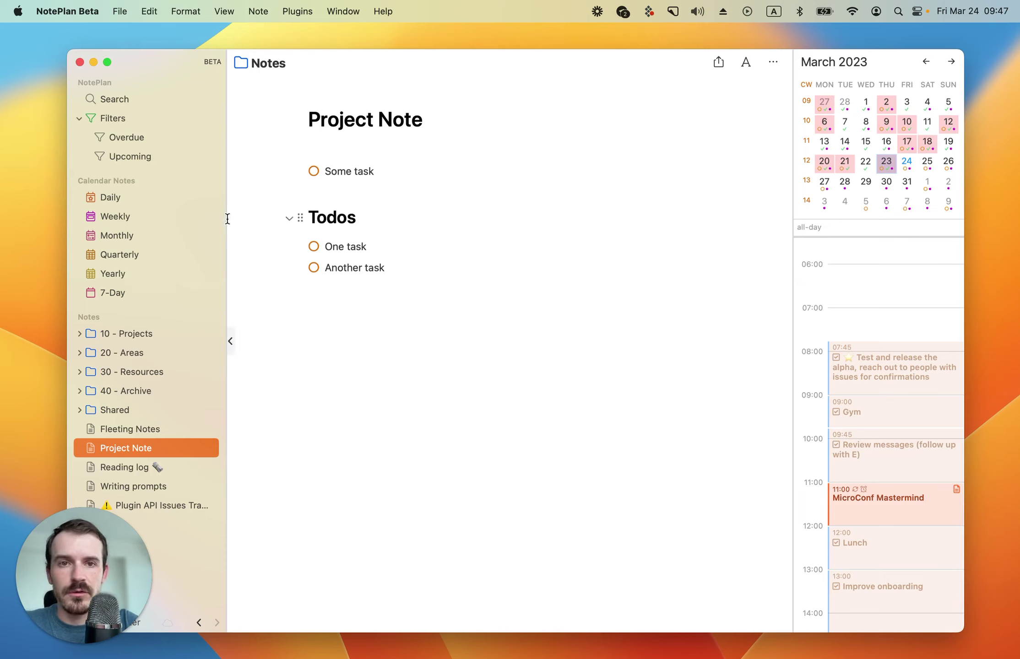
pyautogui.click(110, 196)
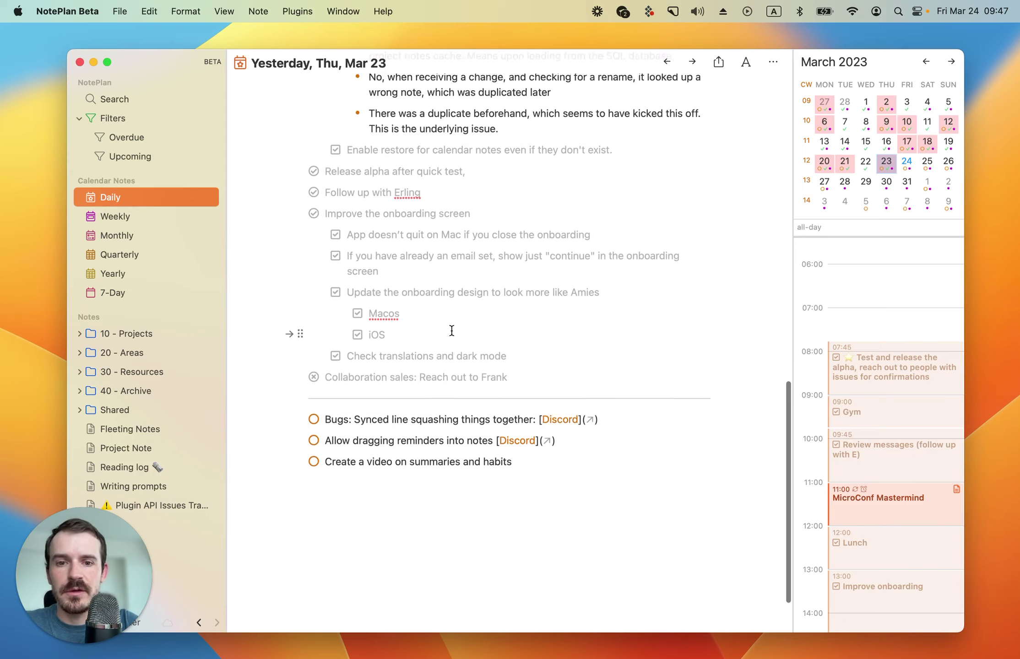
pyautogui.scroll(2, 451, 330)
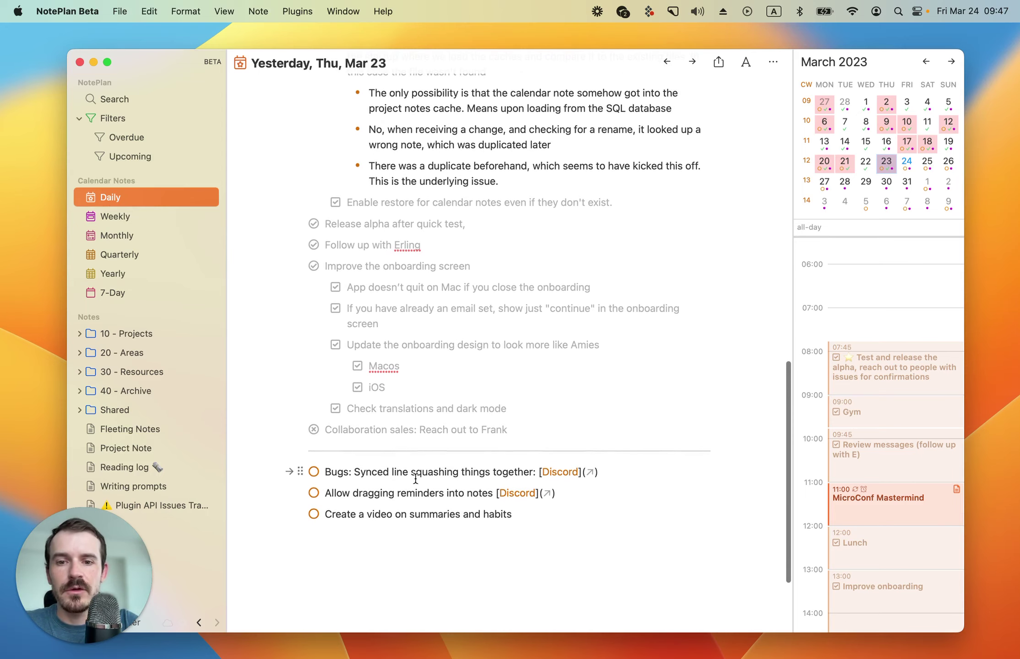
# In today's note, move the "Copy share links directly" task below the "Improve sync" subtasks and add a "Bugs:" line above it
pyautogui.click(907, 163)
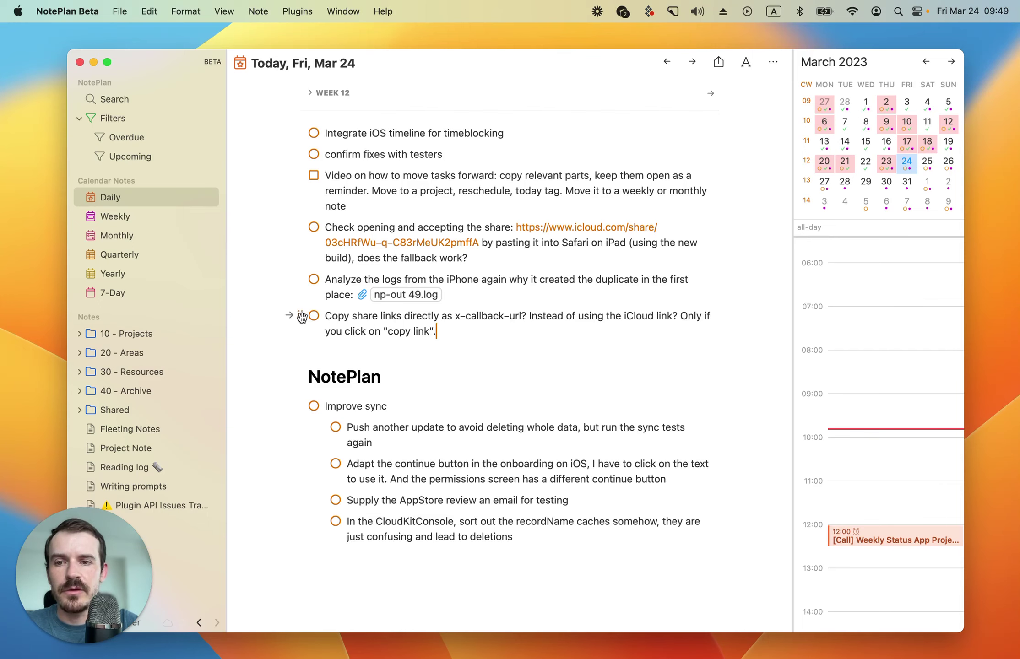
pyautogui.moveTo(301, 315); pyautogui.dragTo(290, 552)
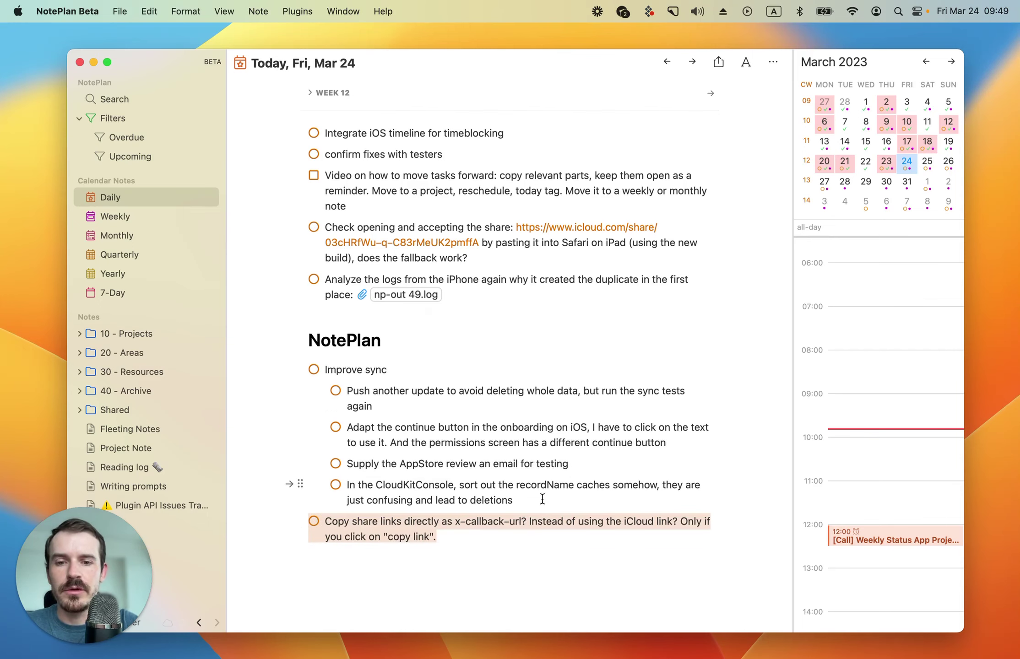
pyautogui.click(516, 499)
pyautogui.press('Return')
pyautogui.press('BackSpace')
pyautogui.press('Return')
pyautogui.write('Bugs:')
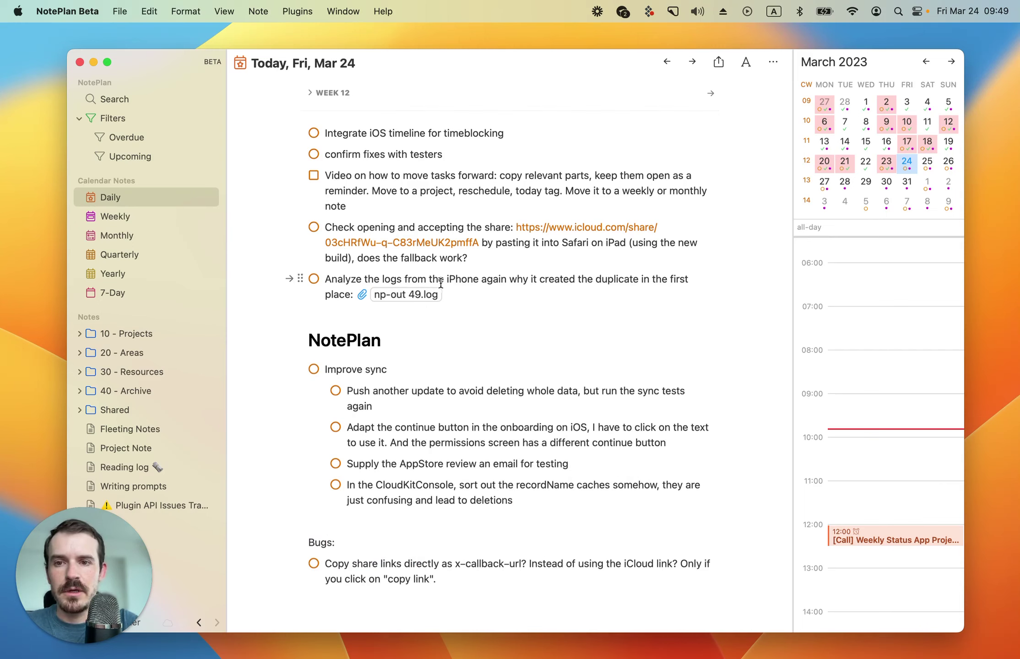
# Move the "Analyze the logs" task directly under "Bugs:" and the "Check opening and accepting the share" task to the end of that list
pyautogui.moveTo(301, 278); pyautogui.dragTo(301, 545)
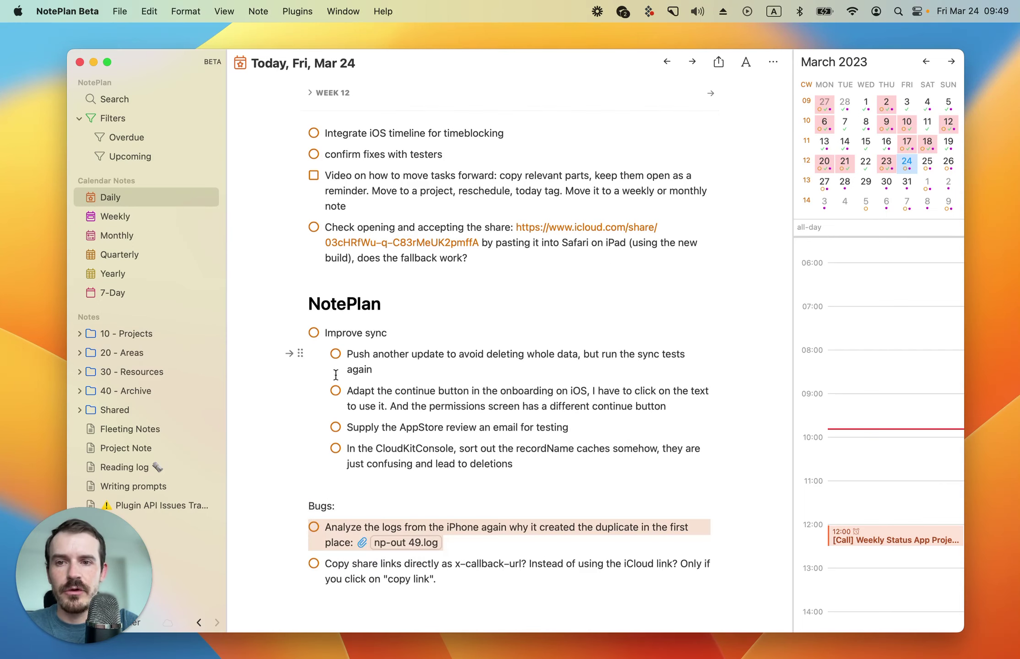
pyautogui.moveTo(300, 226); pyautogui.dragTo(302, 580)
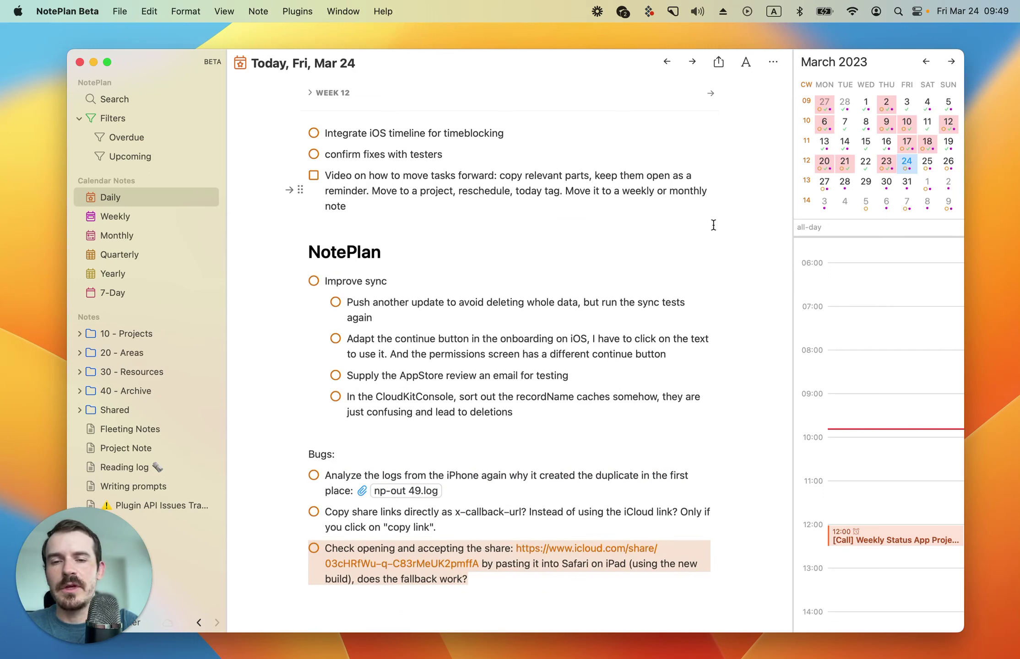
pyautogui.click(550, 255)
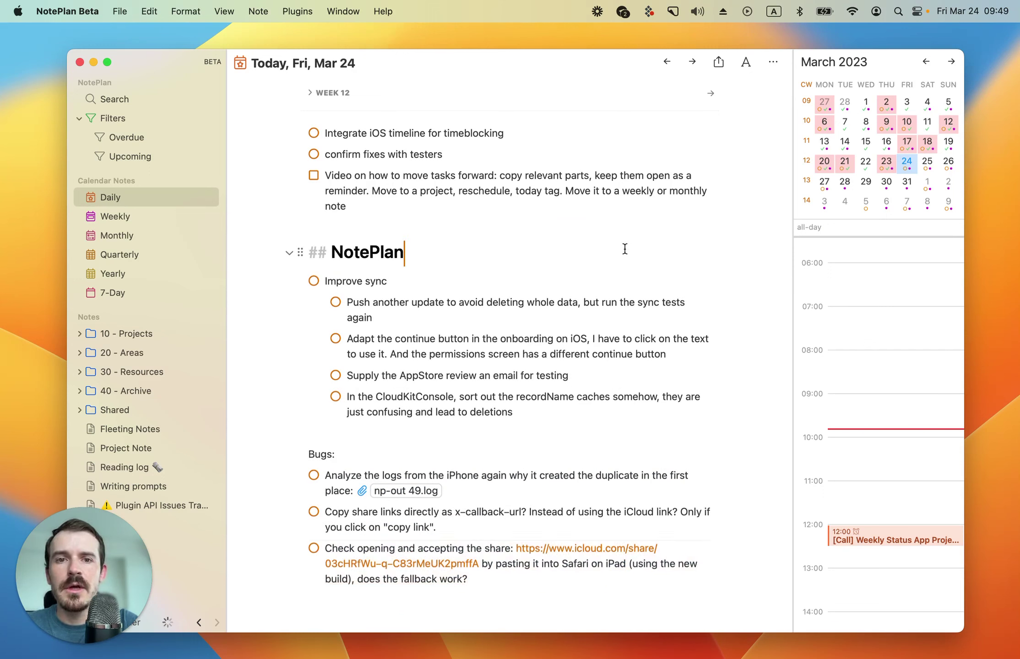
pyautogui.click(505, 232)
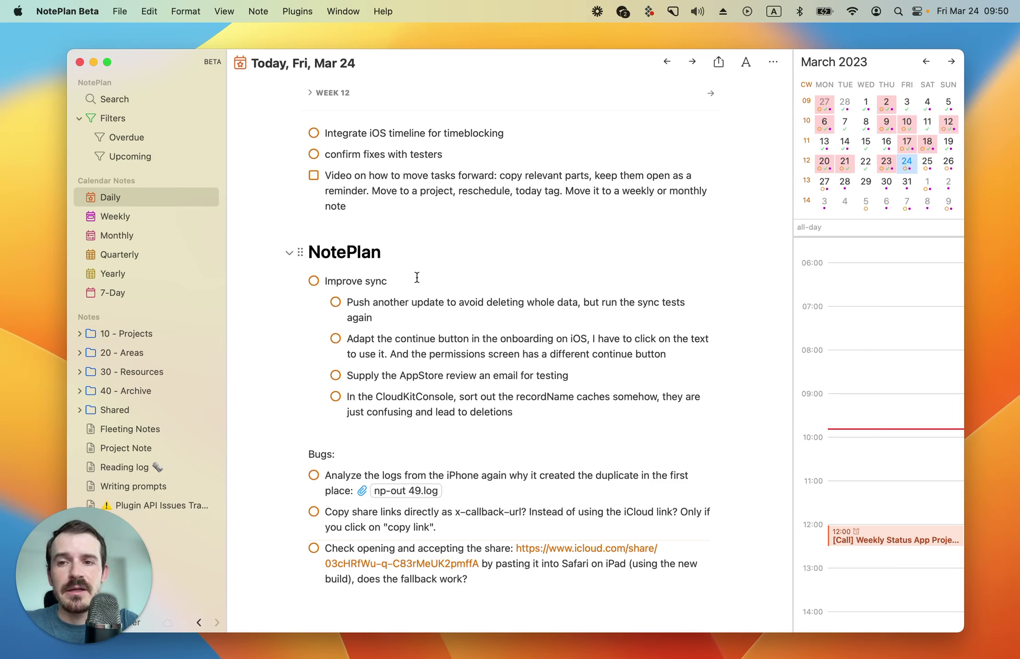
# Schedule "Some task" in Project Note for today, March 24
pyautogui.click(124, 450)
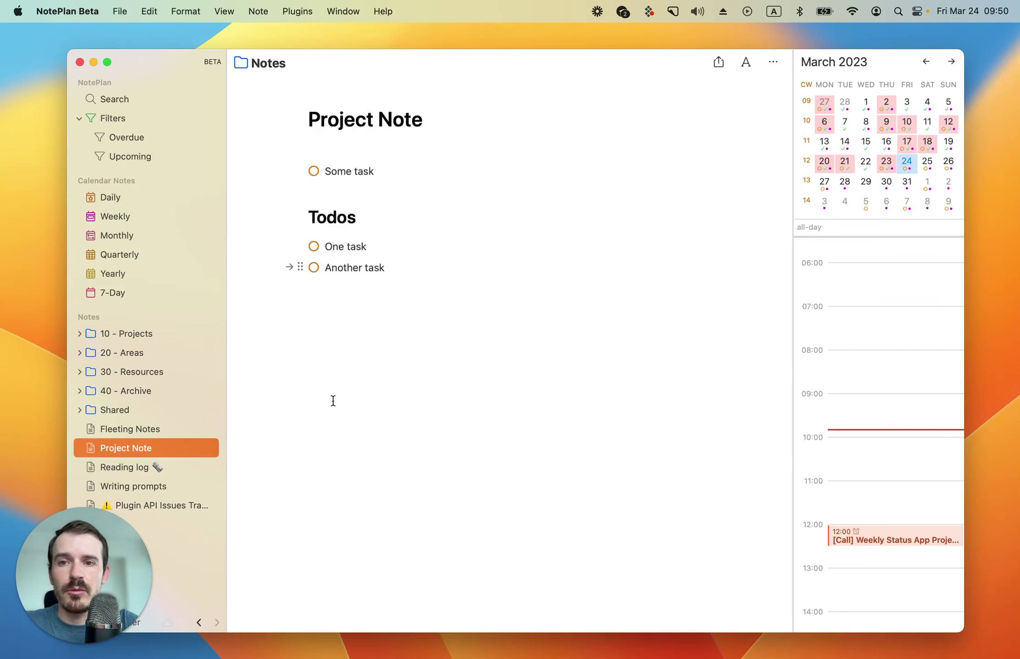
pyautogui.click(441, 171)
pyautogui.write('>')
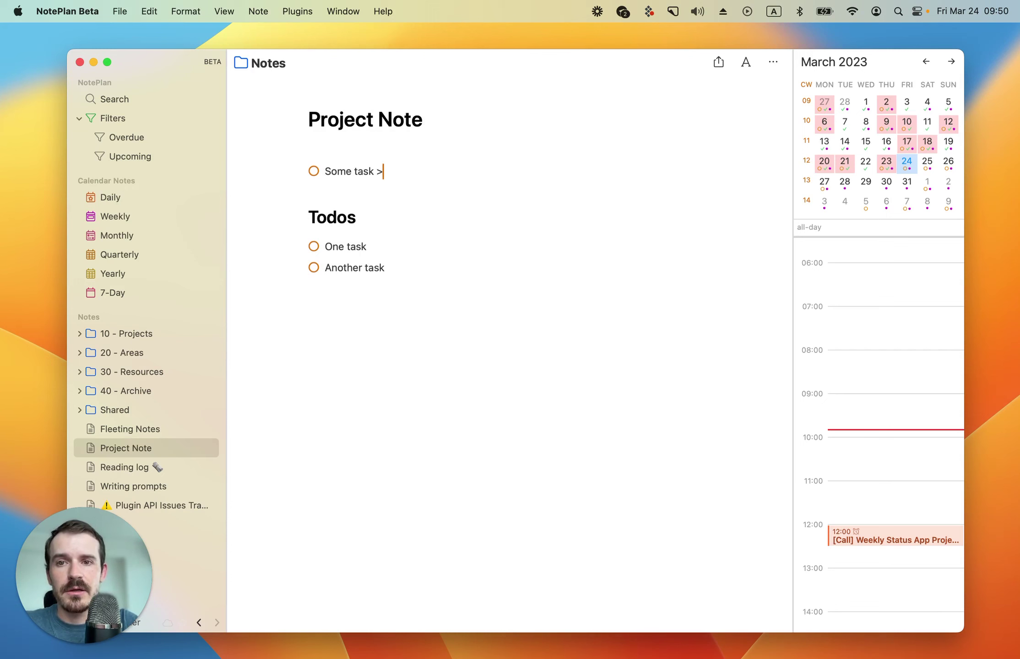
pyautogui.write('today')
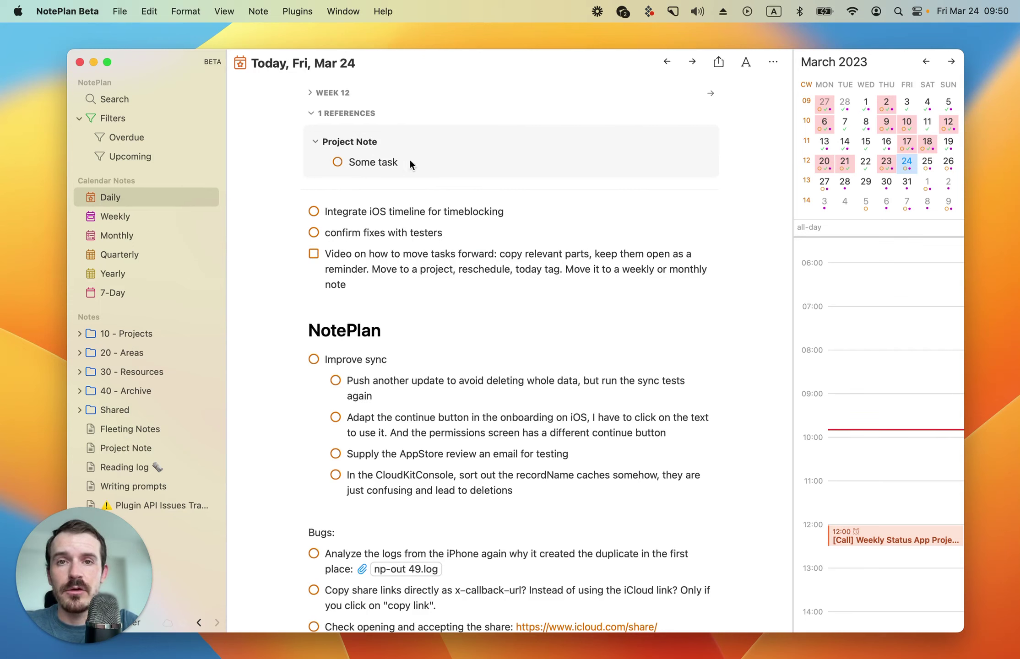
# Mark the referenced "Some task" as complete from today's daily note and open it in Project Note
pyautogui.click(335, 161)
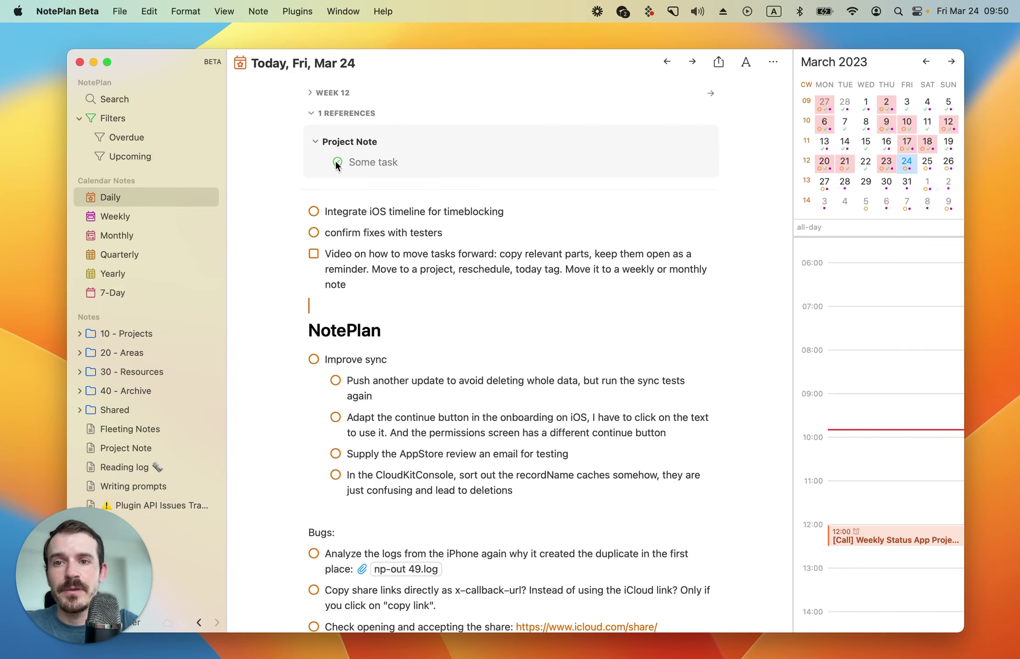
pyautogui.click(383, 159)
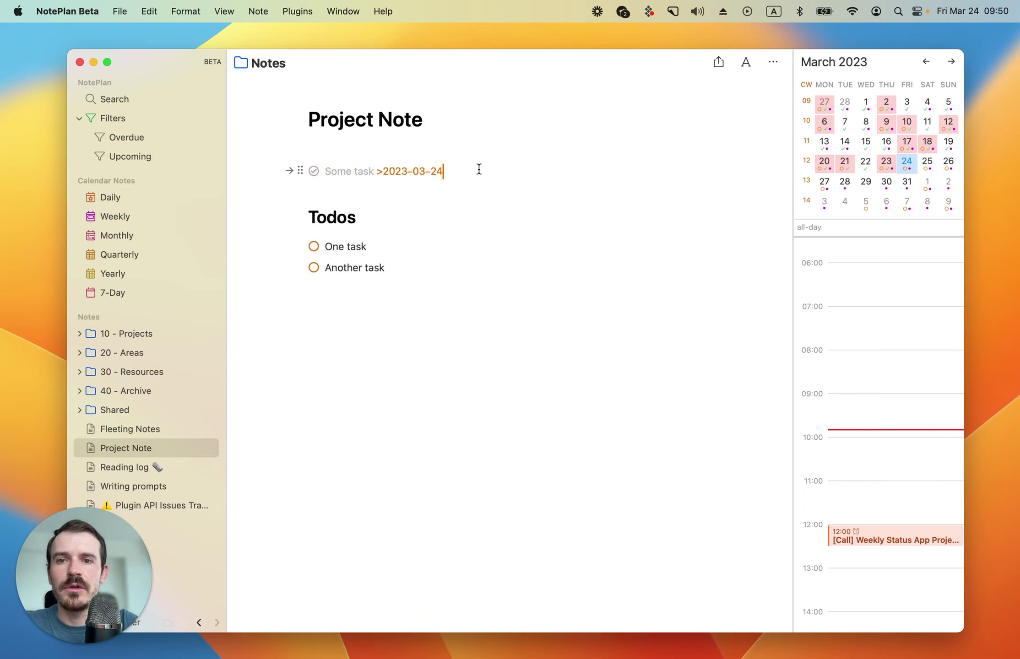